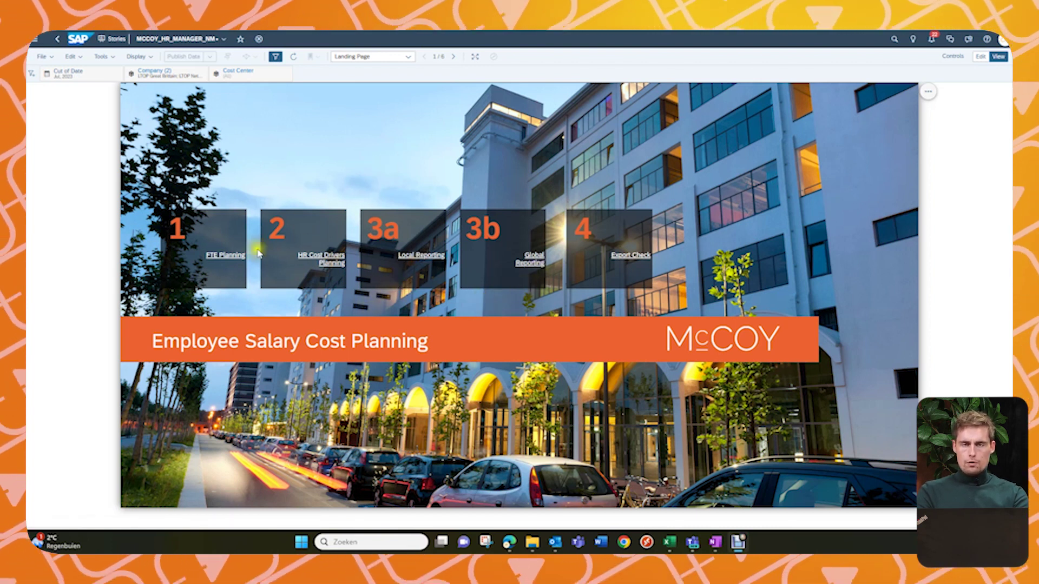
On the FTE Planning page, run the 'Seed FC with latest actuals' data action to fill July FC
click(238, 257)
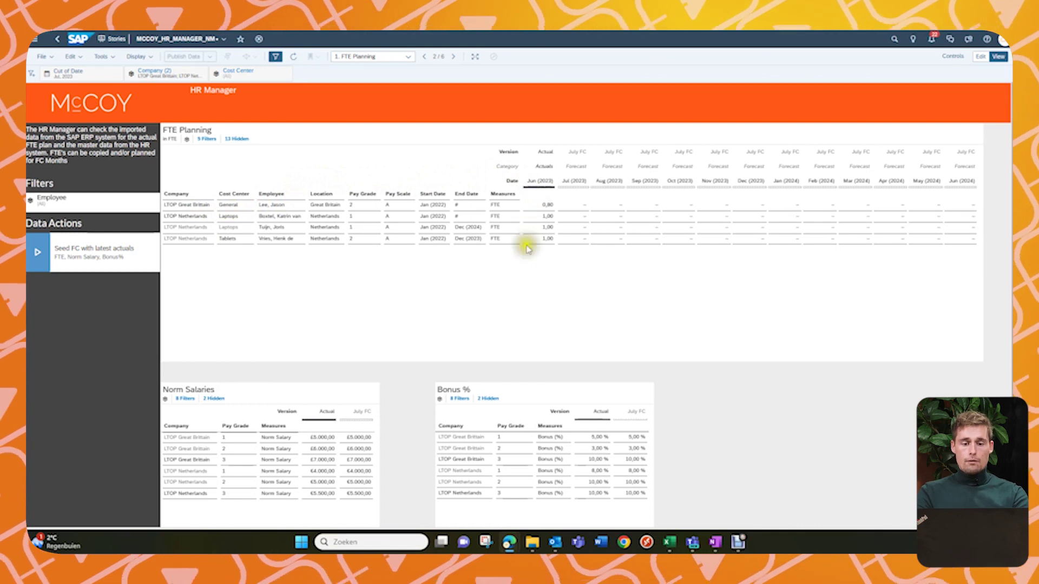
click(40, 263)
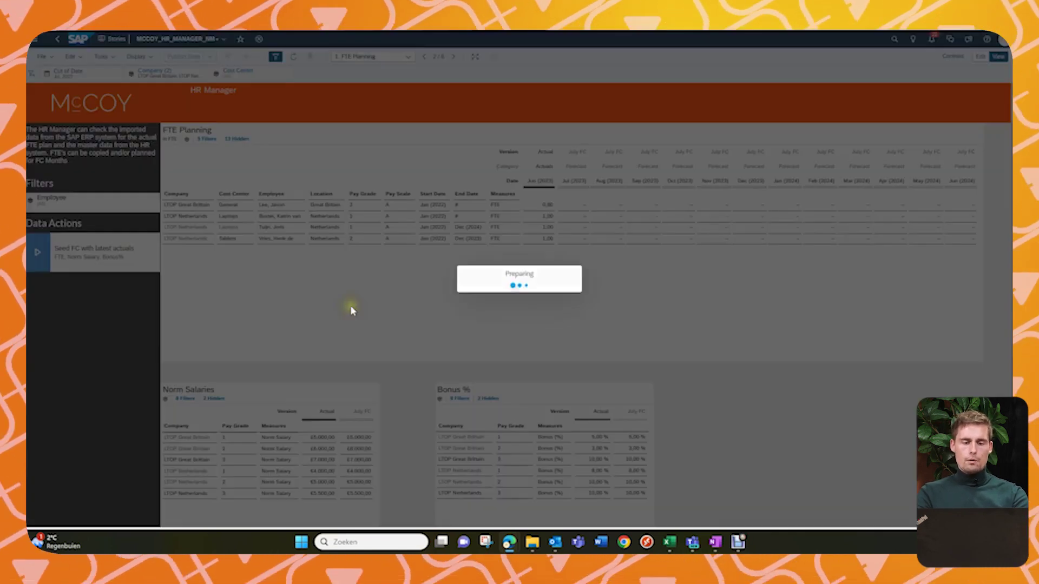
click(582, 314)
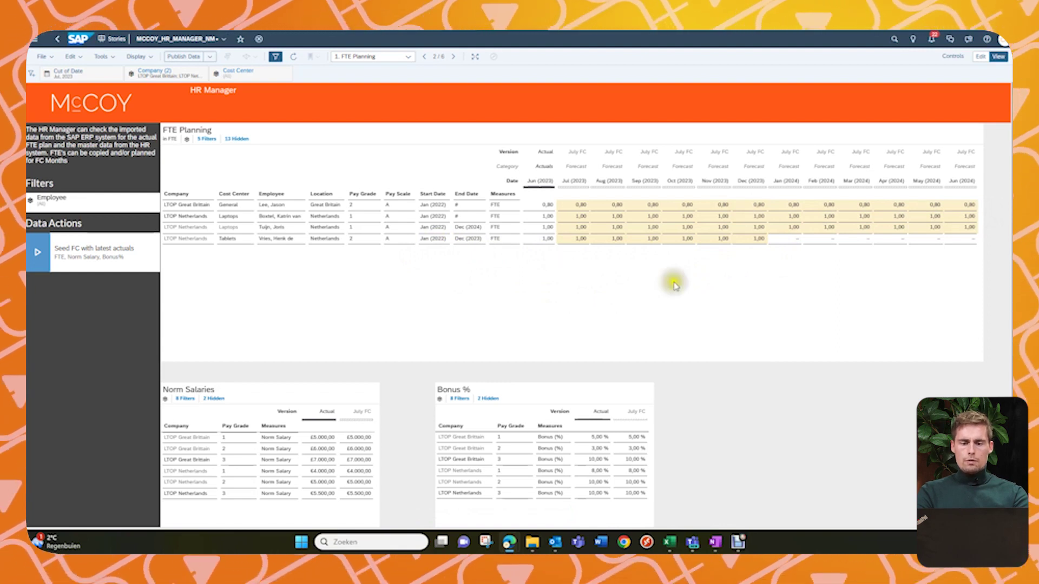
Set the third employee's FTE to 0,80 for Jan through Jun 2024
click(790, 228)
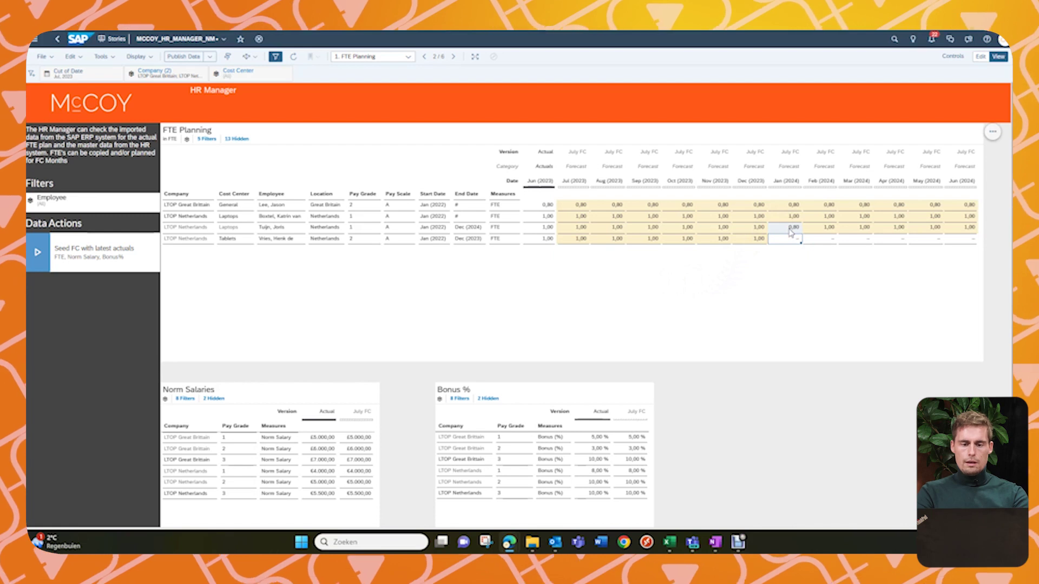
click(791, 230)
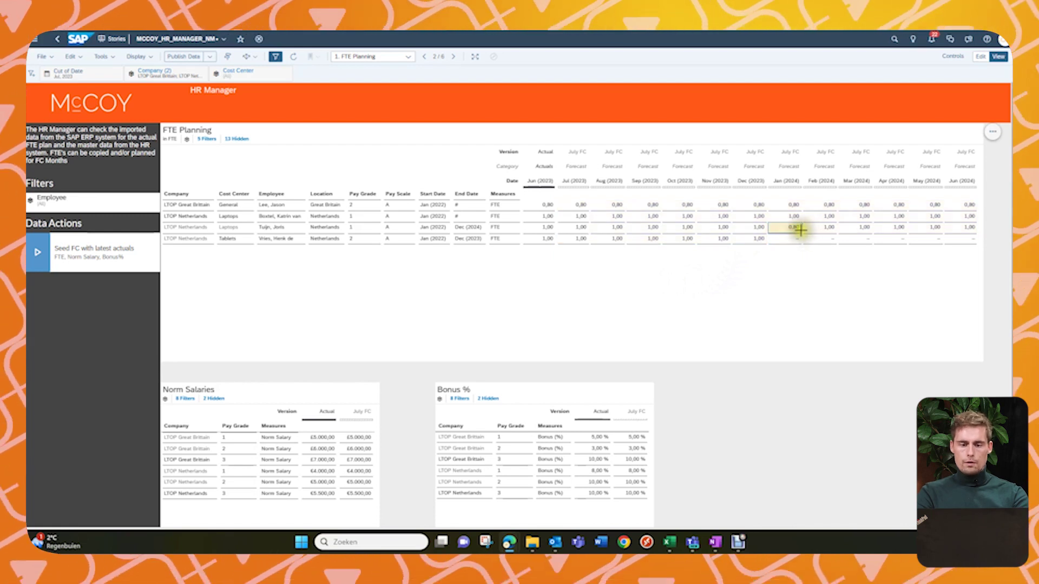
drag(797, 232, 963, 233)
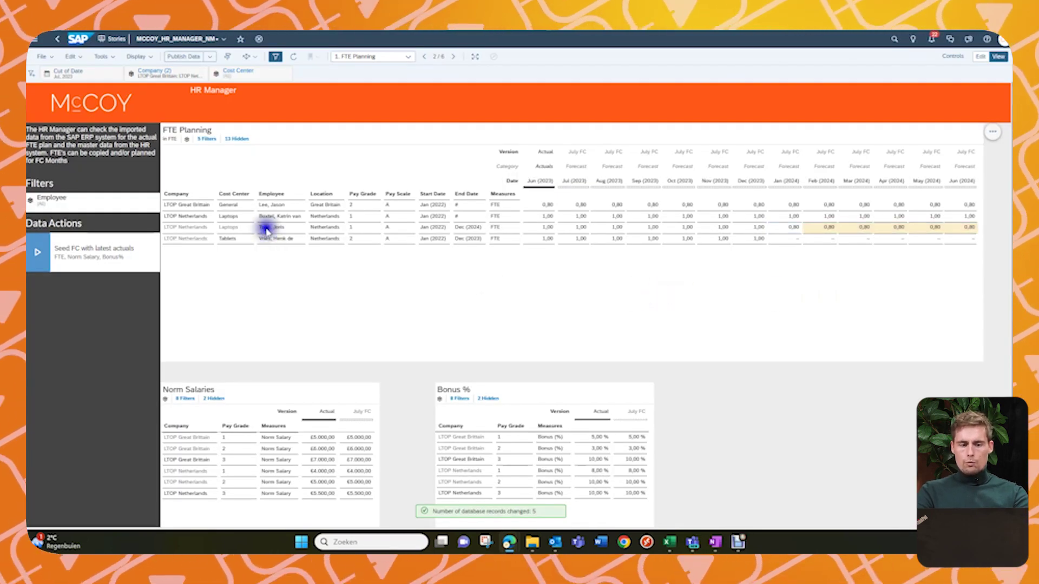
Add a new employee row for the new hire
right_click(268, 229)
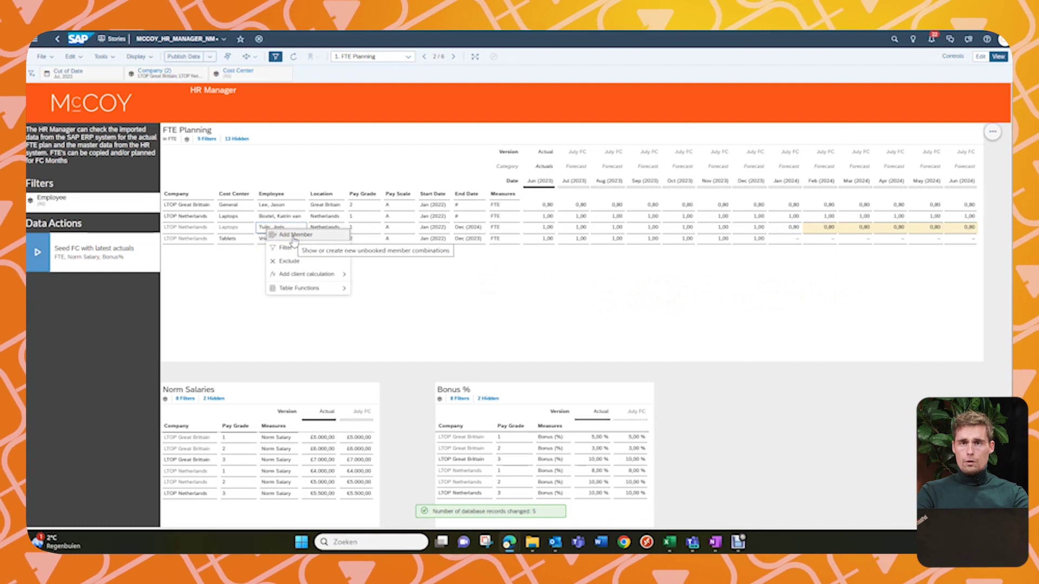
click(291, 235)
click(292, 240)
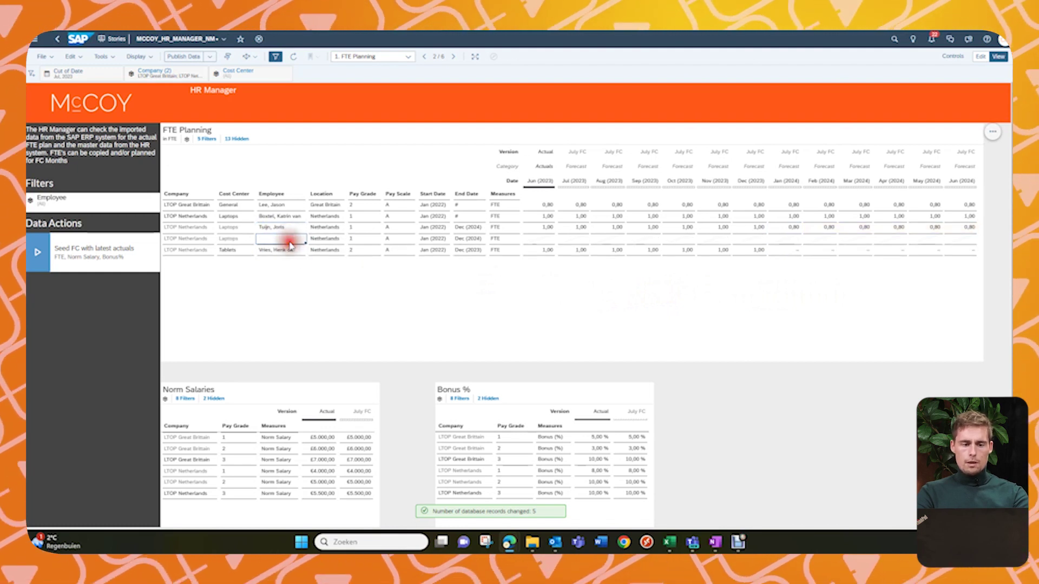
click(300, 241)
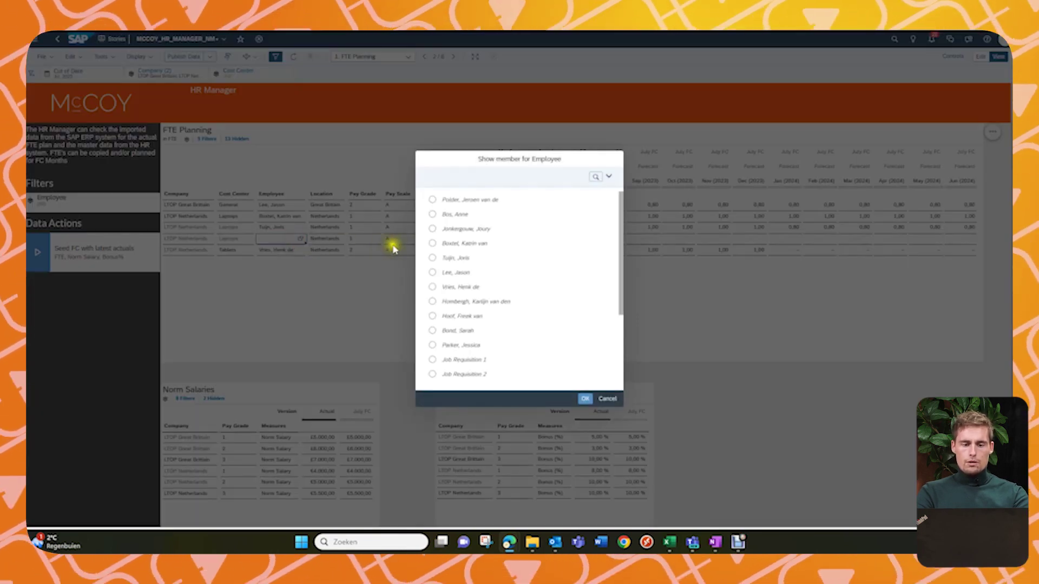
click(464, 317)
click(586, 399)
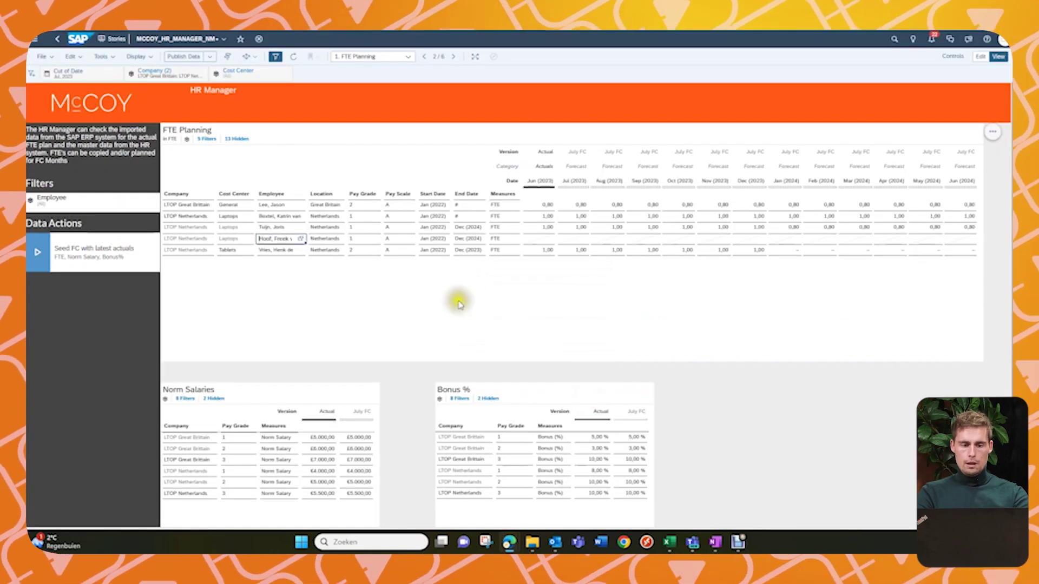
Give the new hire a start date of Sep 2023 and an open-ended (#) end date
click(438, 238)
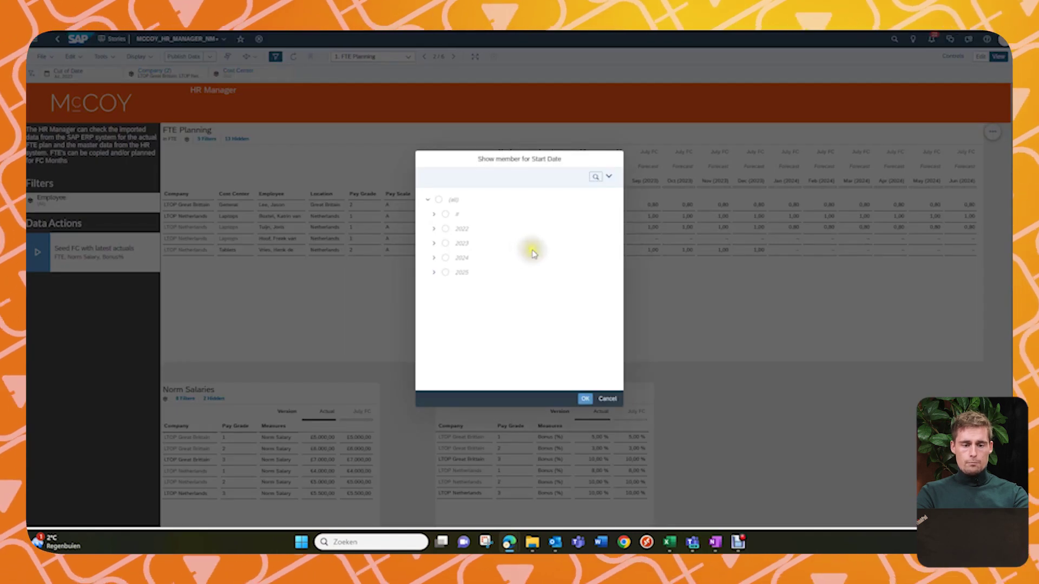
click(434, 243)
click(441, 287)
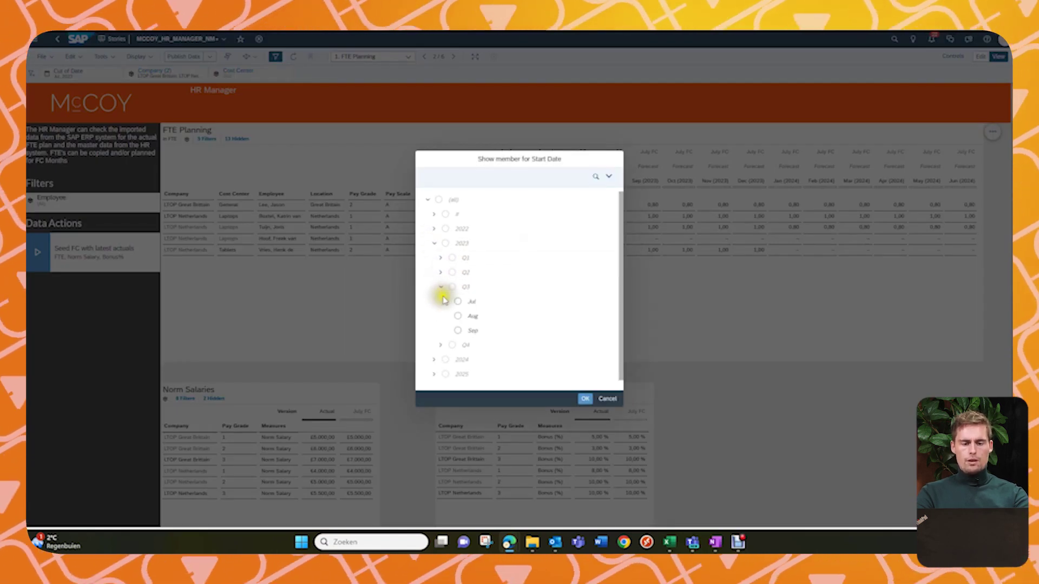
click(471, 330)
click(587, 400)
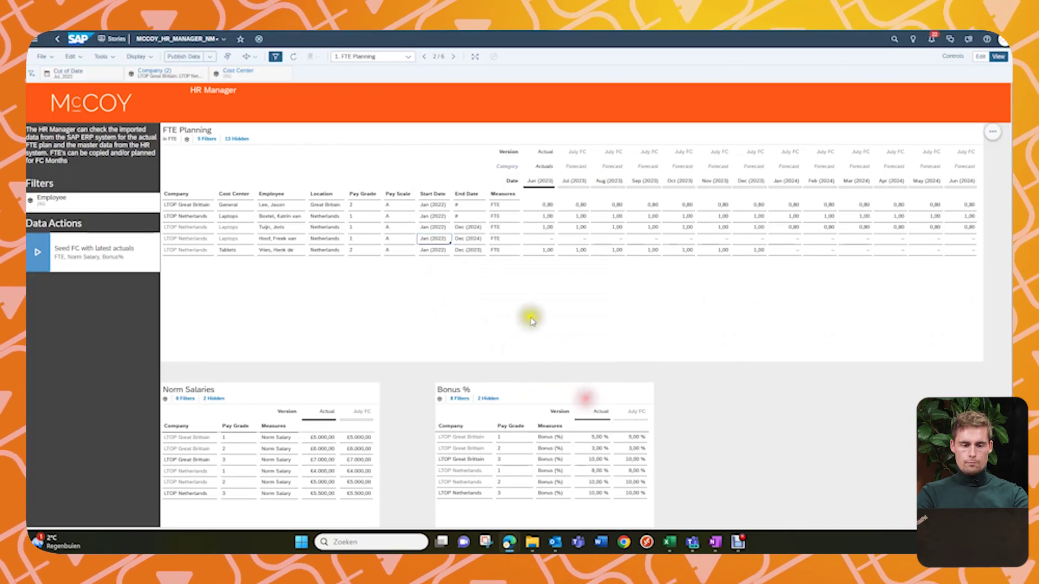
click(465, 239)
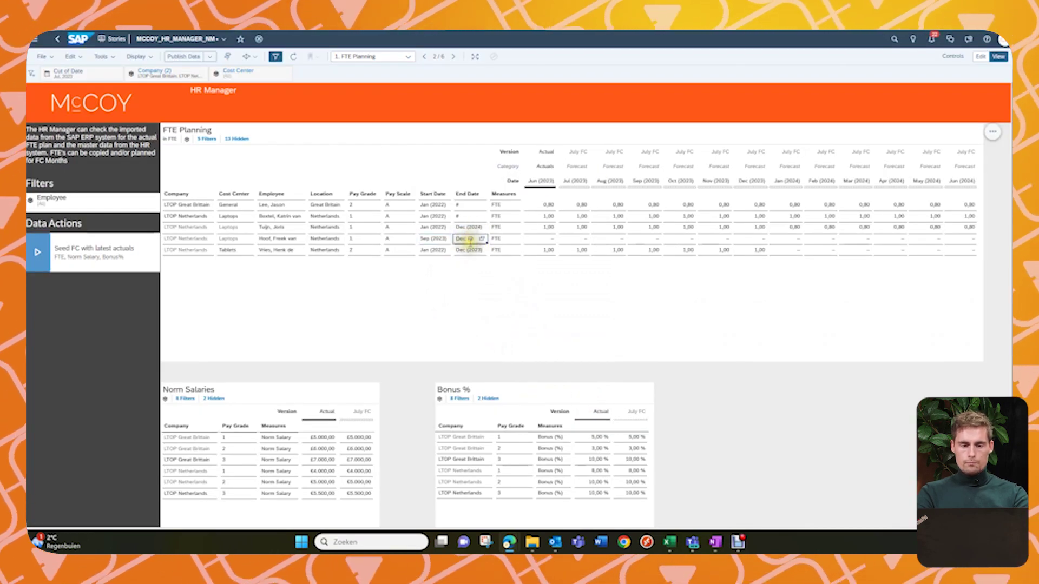
click(464, 239)
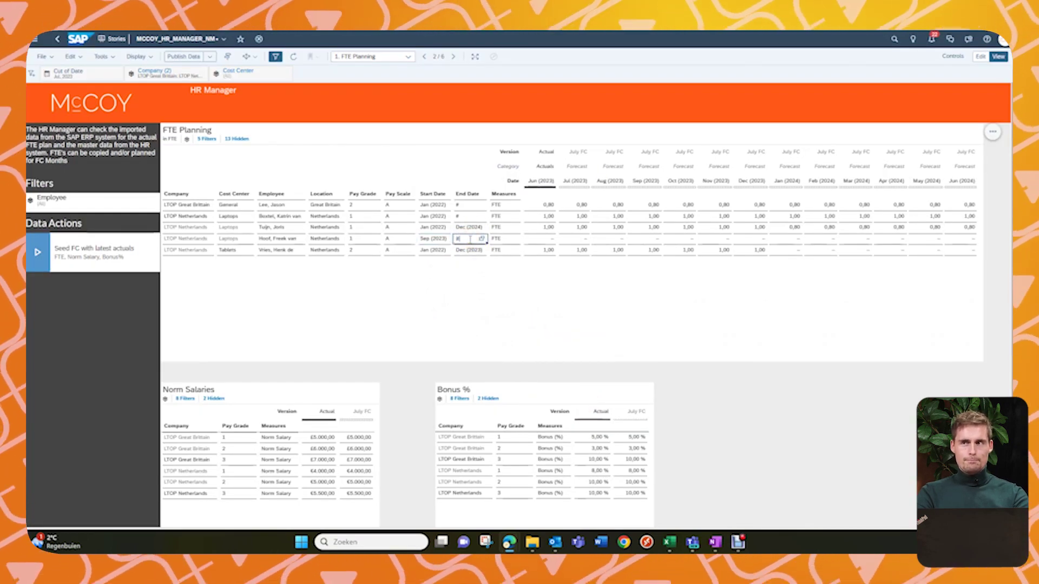
text(#)
click(479, 260)
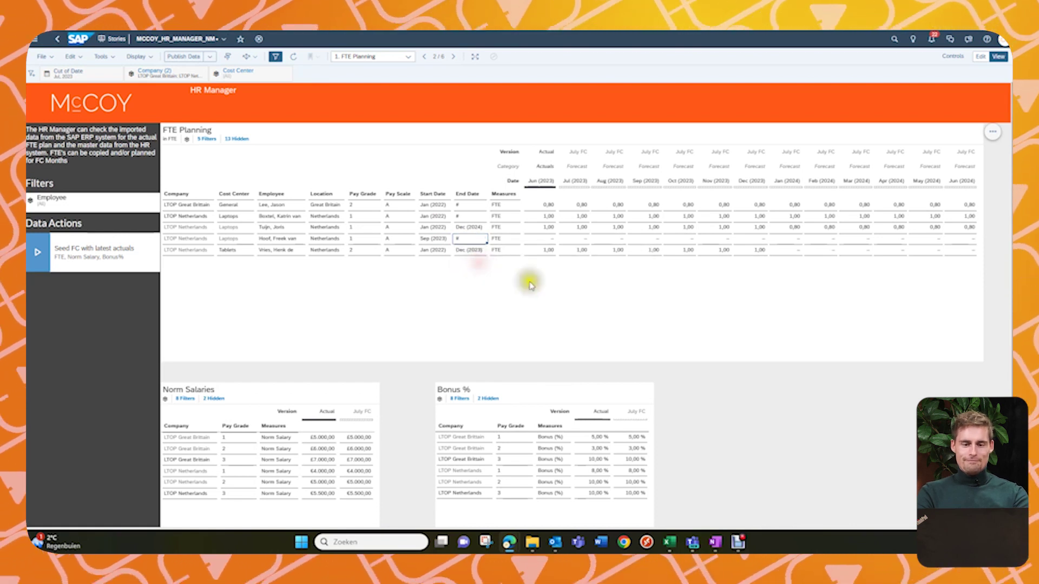
Enter 1,00 FTE for the new hire from Sep 2023 through Jun 2024
click(657, 238)
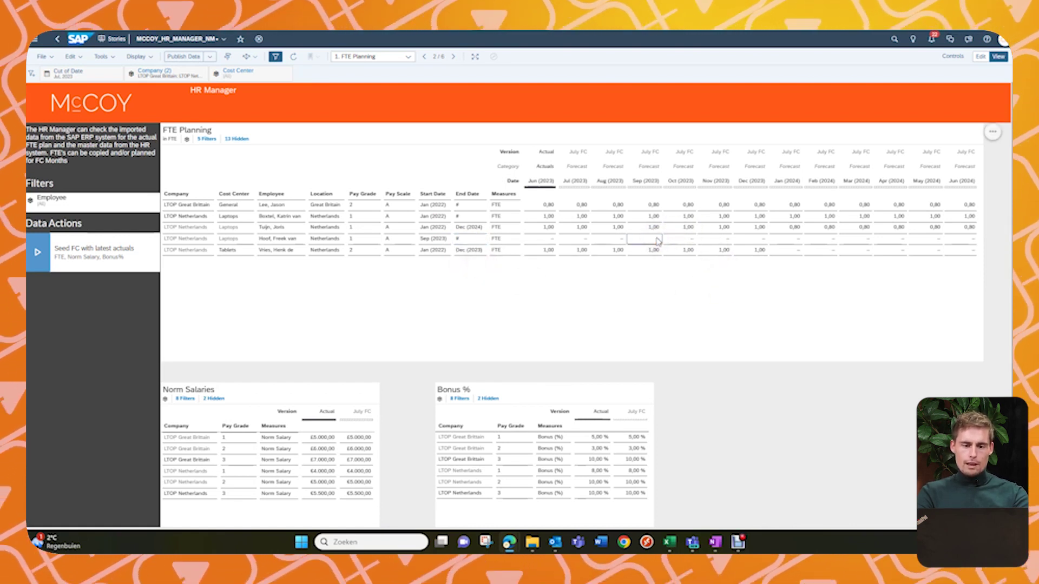
text(1)
key(Return)
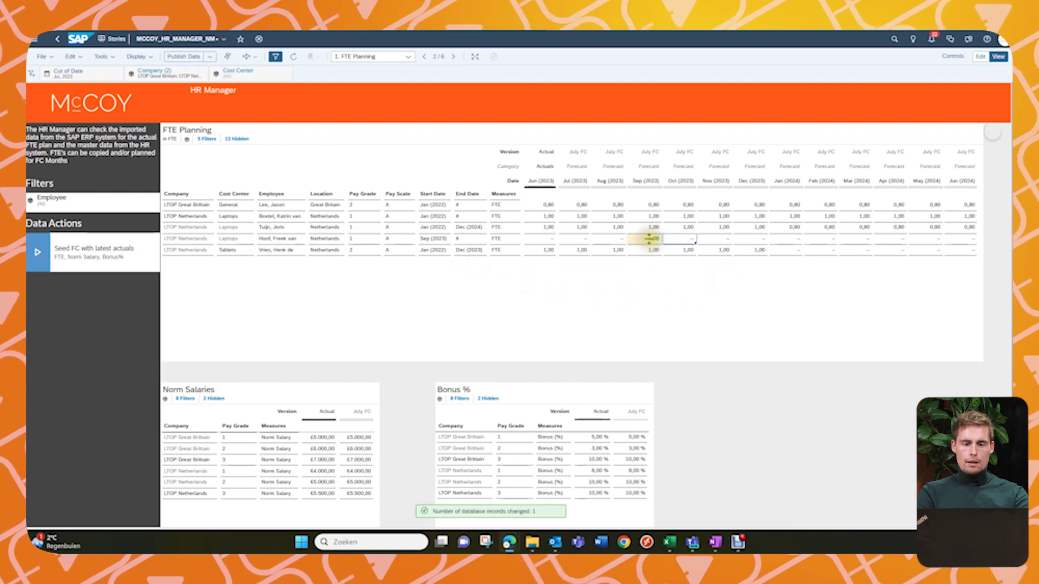
drag(659, 242, 968, 245)
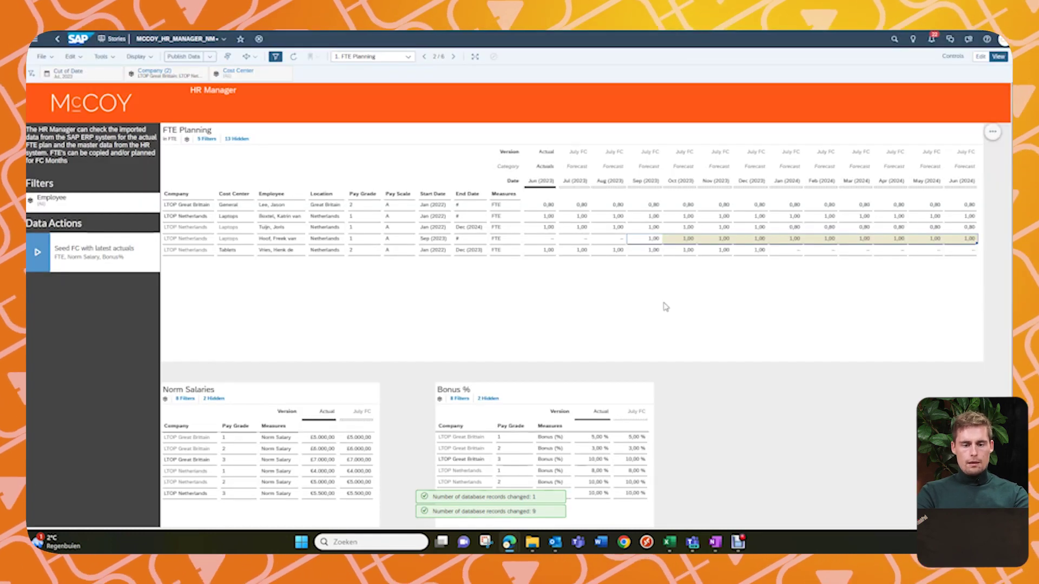
click(655, 304)
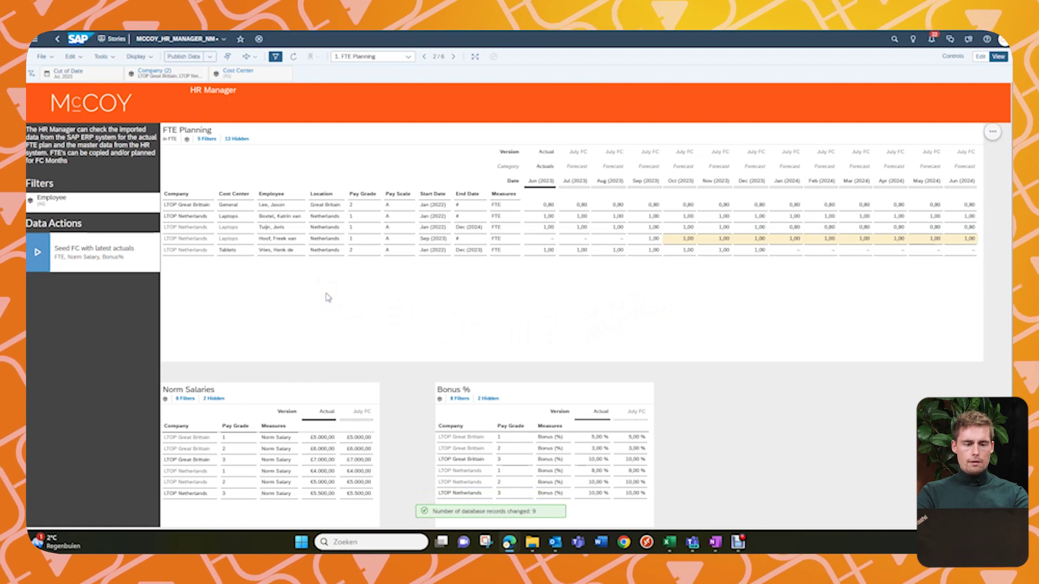
click(284, 252)
Add a new Tablets row for Job Requisition 1
right_click(285, 254)
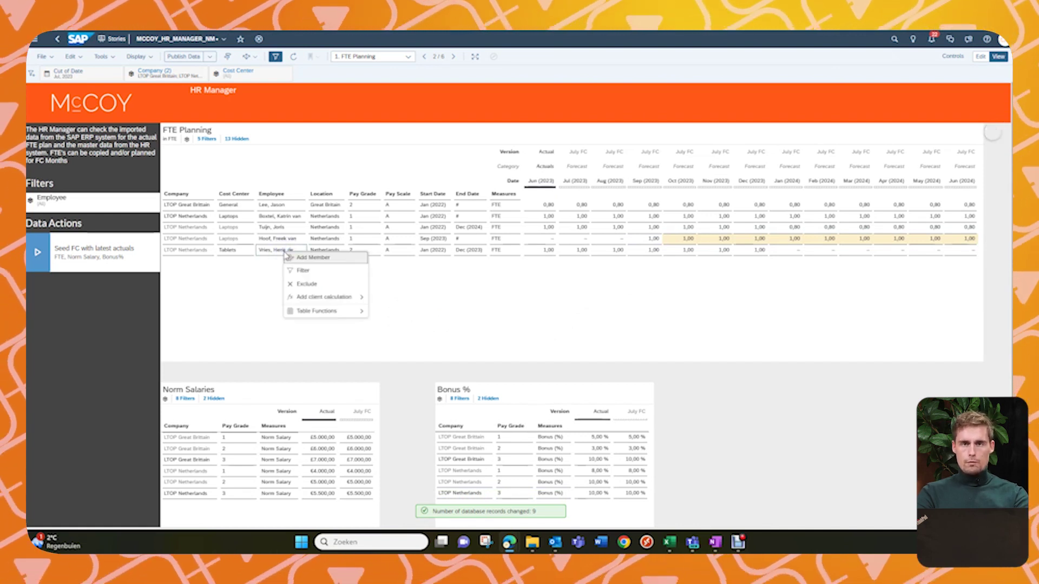
click(323, 263)
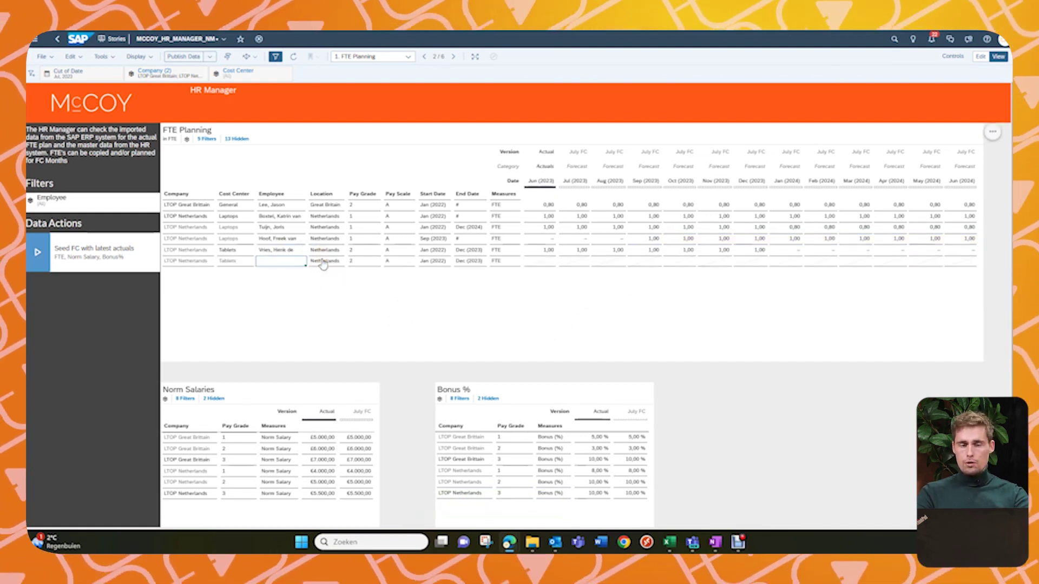
click(292, 263)
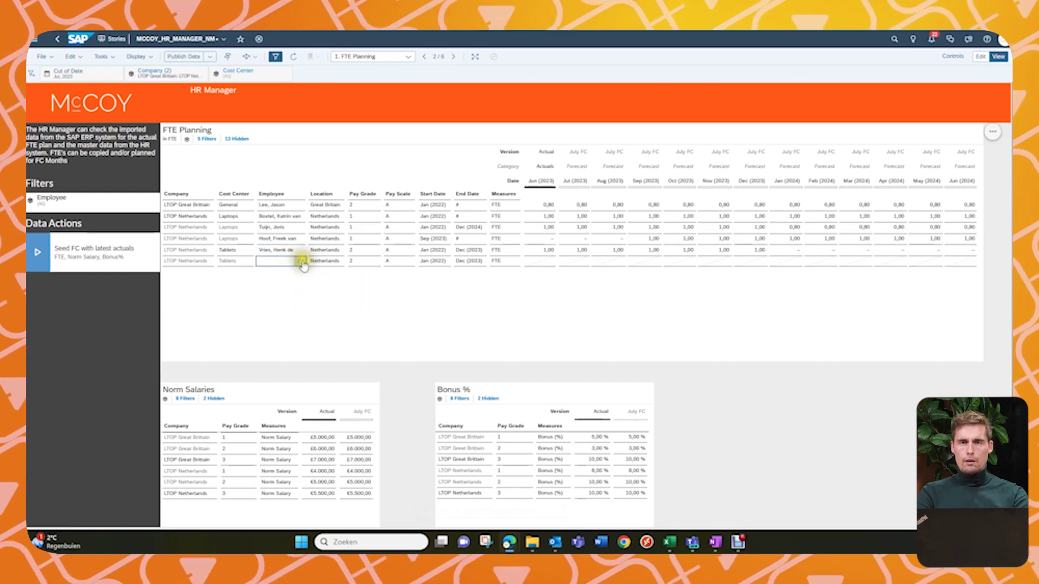
click(300, 262)
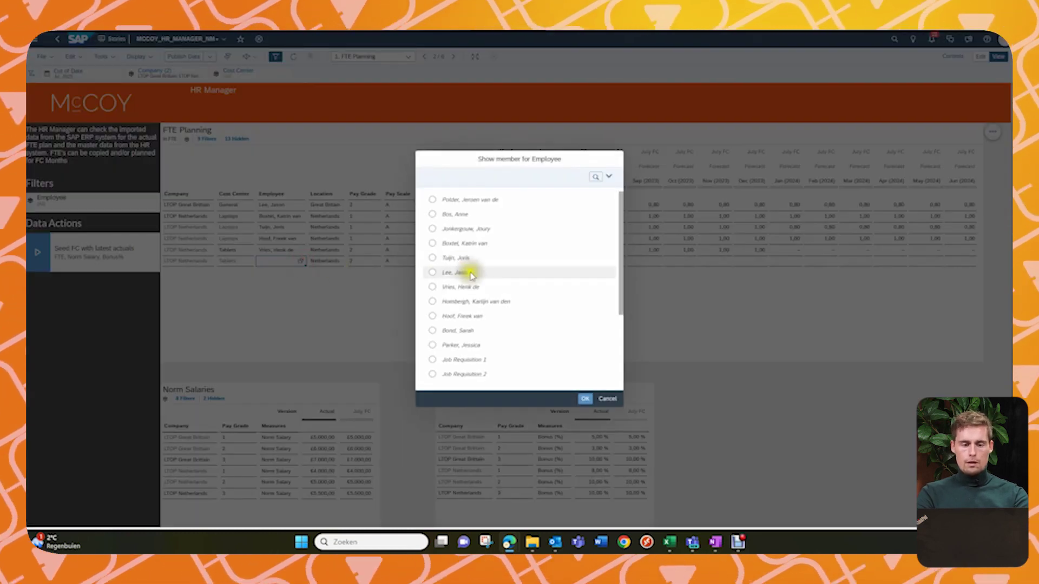
click(452, 361)
click(585, 401)
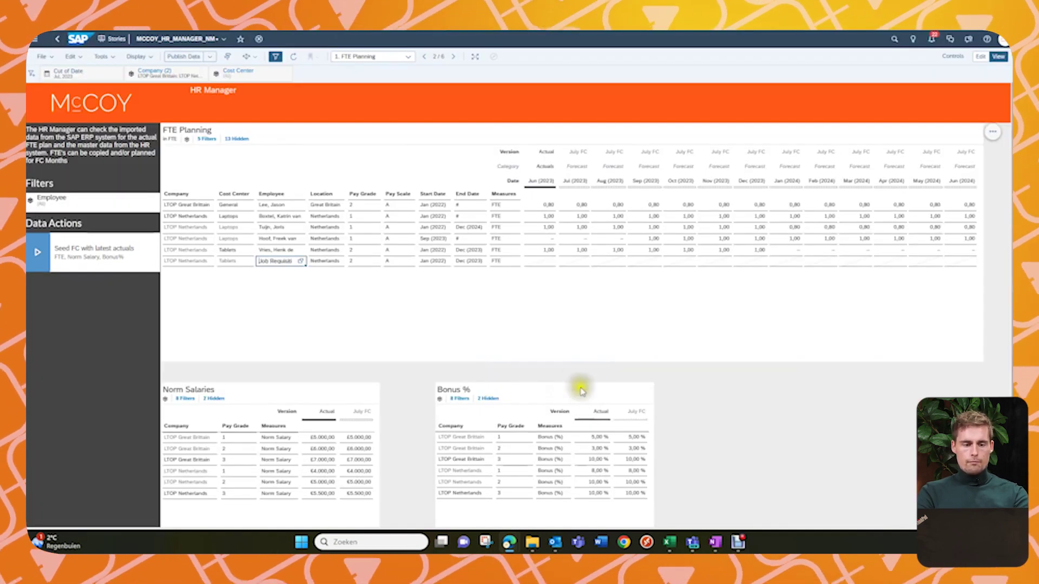
Set Job Requisition 1's start date to Jan 2024 and end date to Dec 2025
click(434, 262)
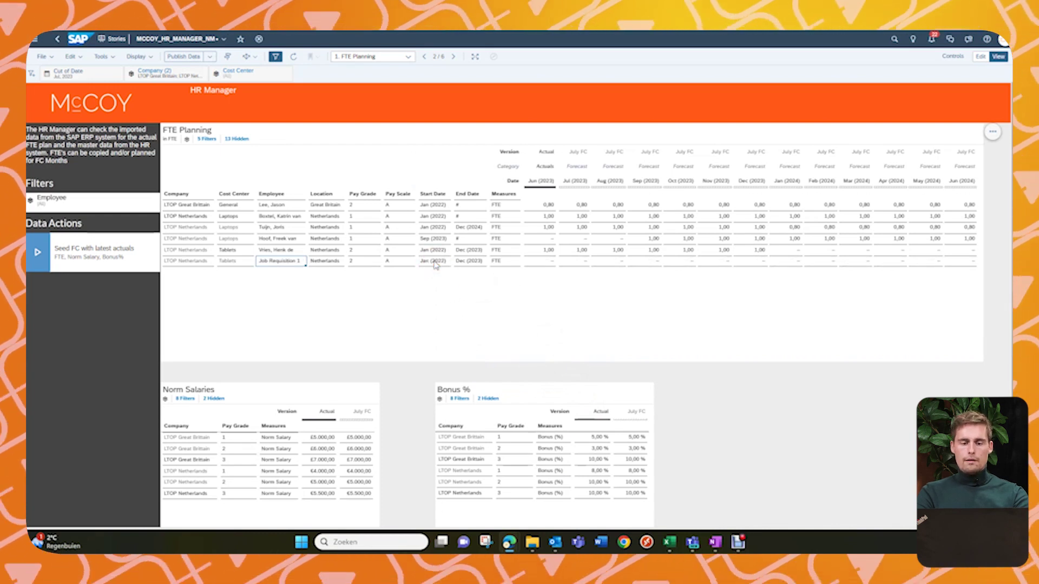
click(448, 263)
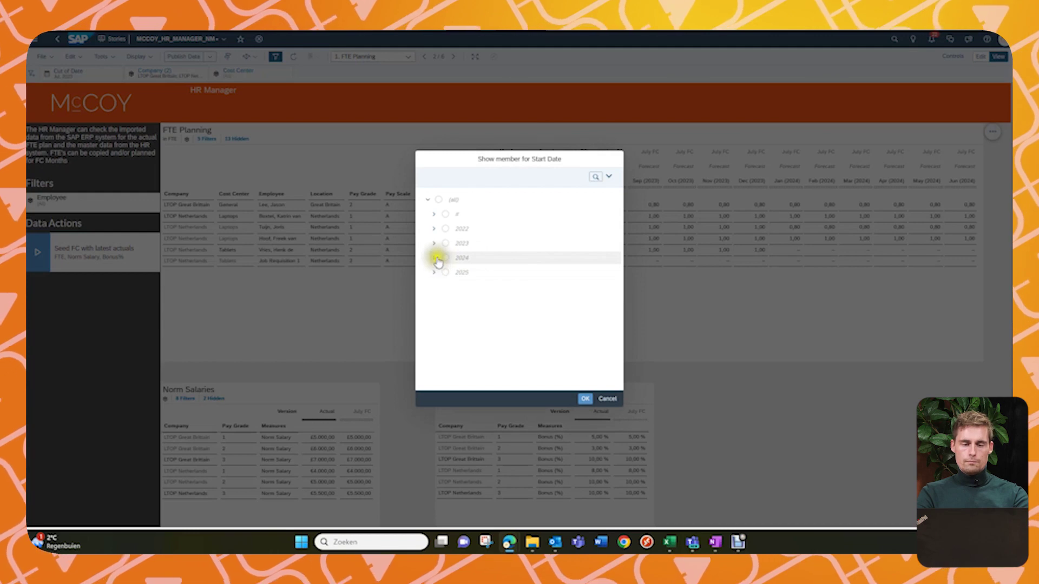
click(435, 260)
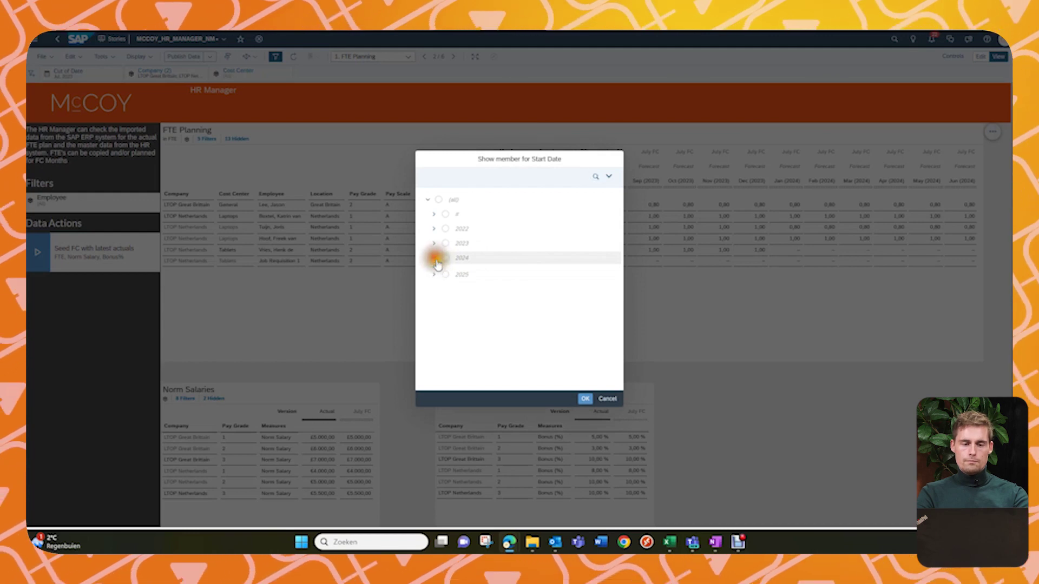
click(441, 272)
click(466, 288)
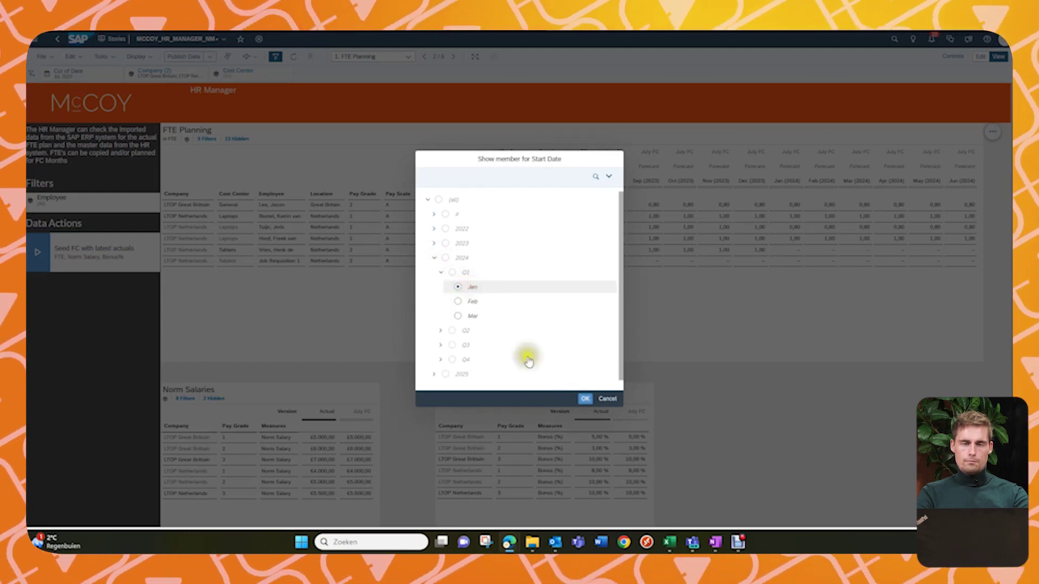
click(587, 400)
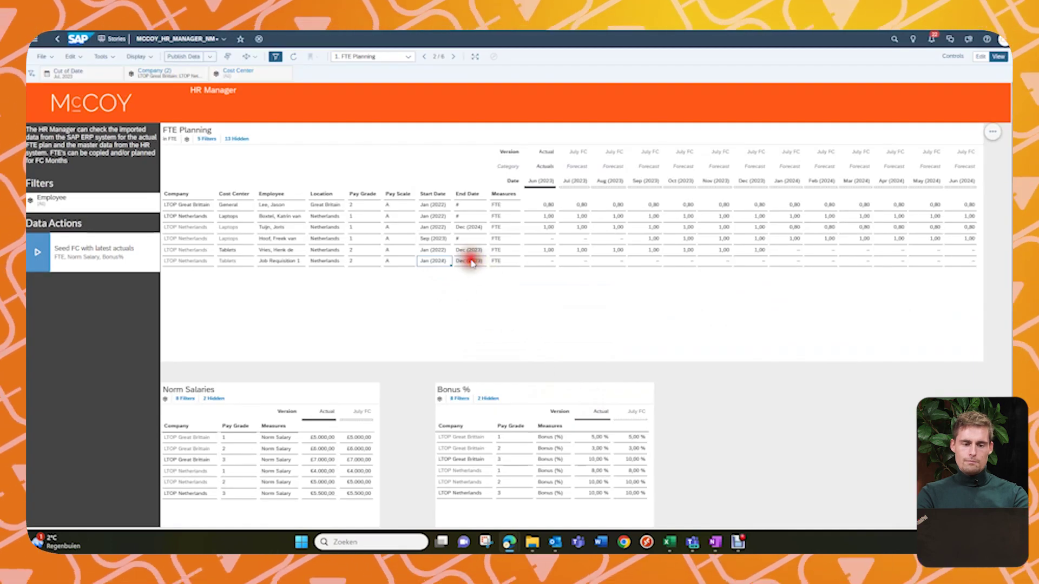
click(474, 261)
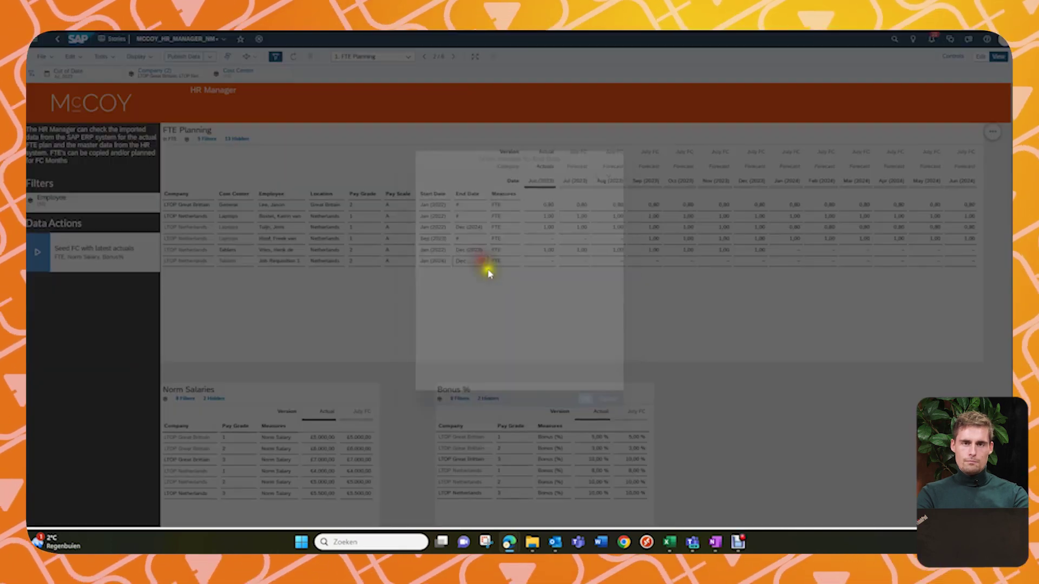
click(434, 272)
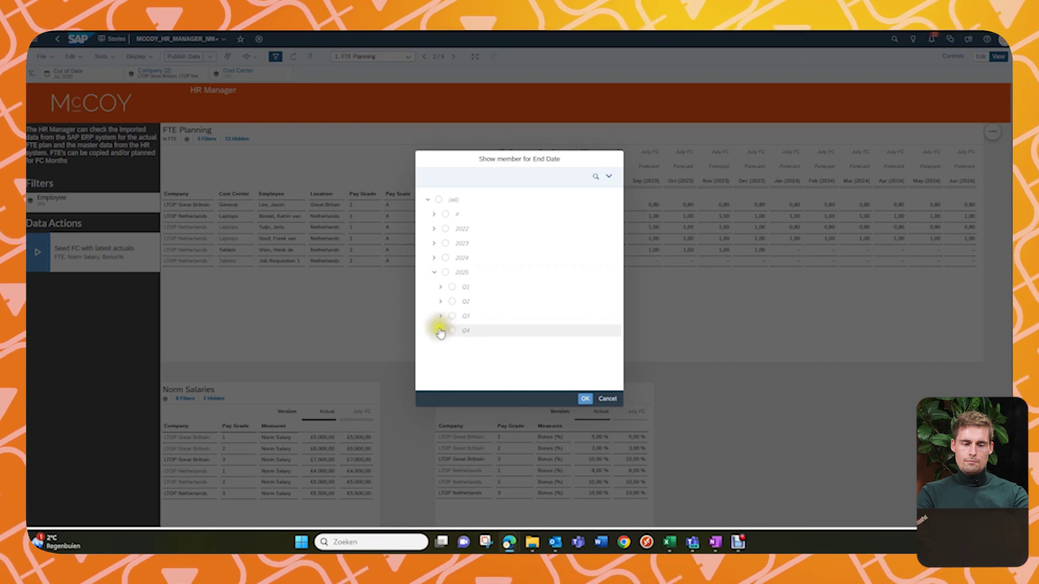
click(440, 330)
click(460, 374)
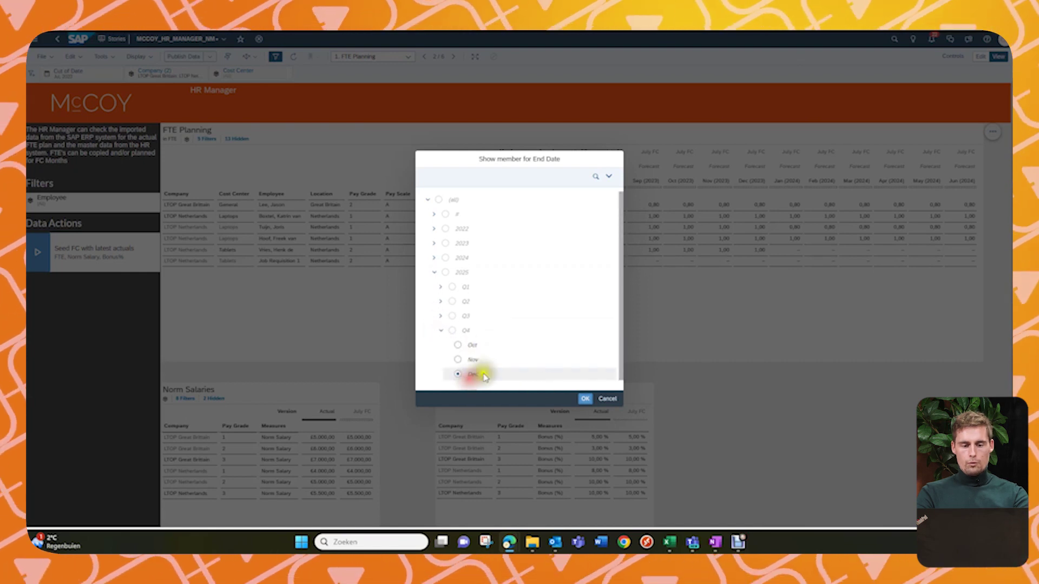
click(585, 398)
Enter 1,00 FTE for Job Requisition 1 starting Jan 2024
click(788, 260)
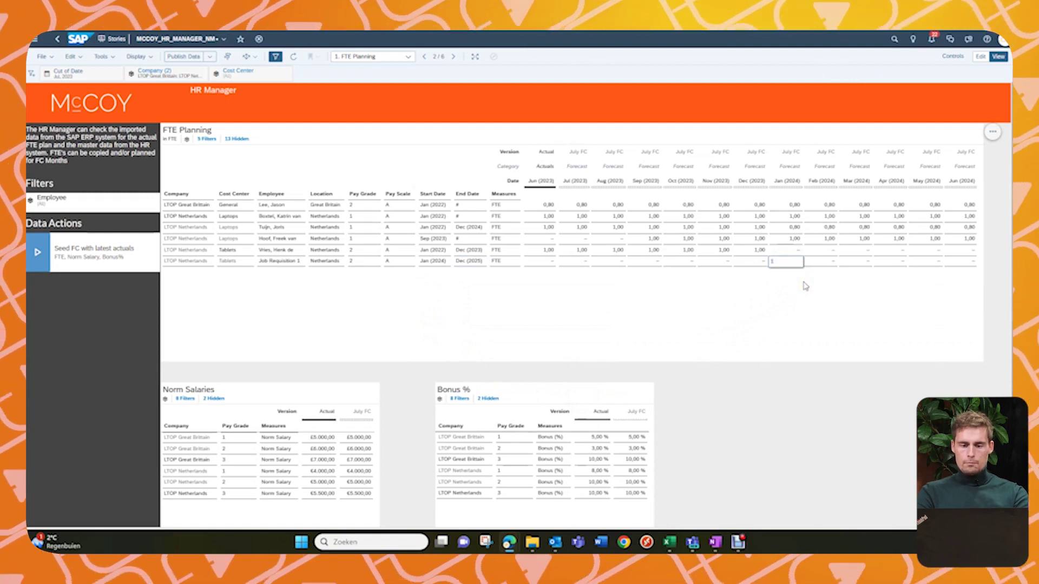
click(809, 263)
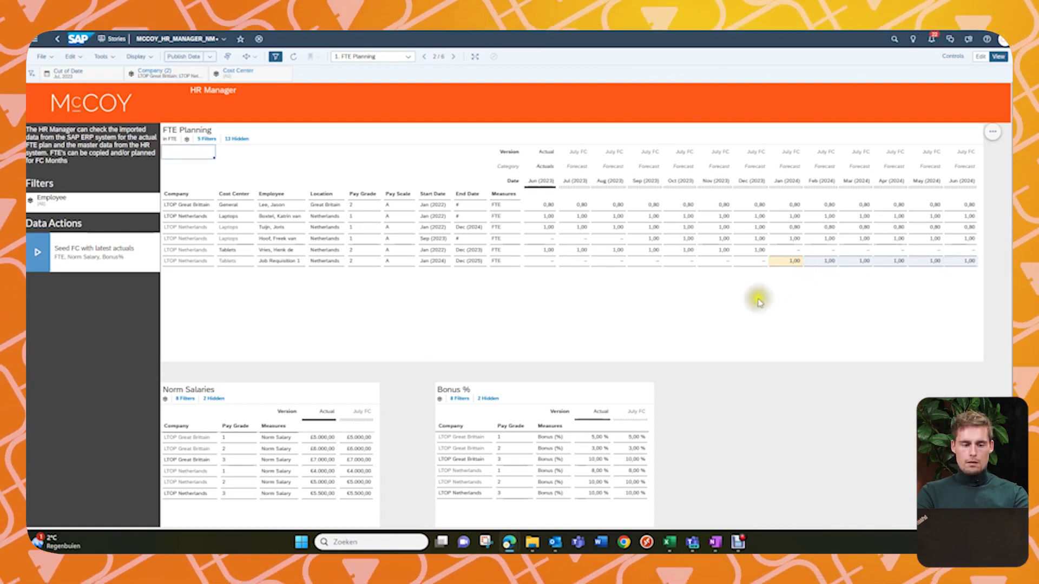
click(715, 292)
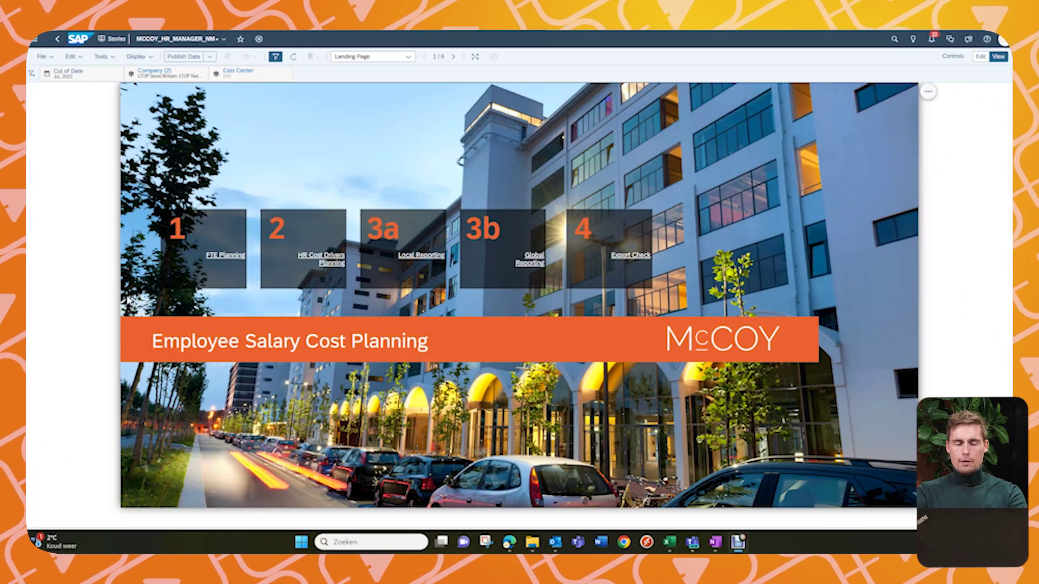
Open the 2 HR Cost Drivers Planning page from the landing page
click(229, 269)
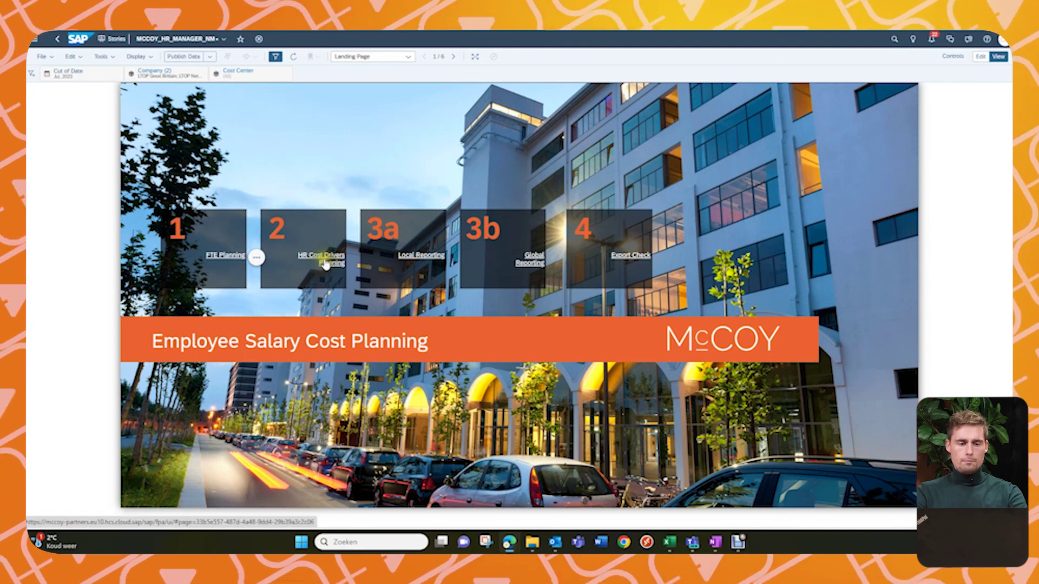
click(324, 262)
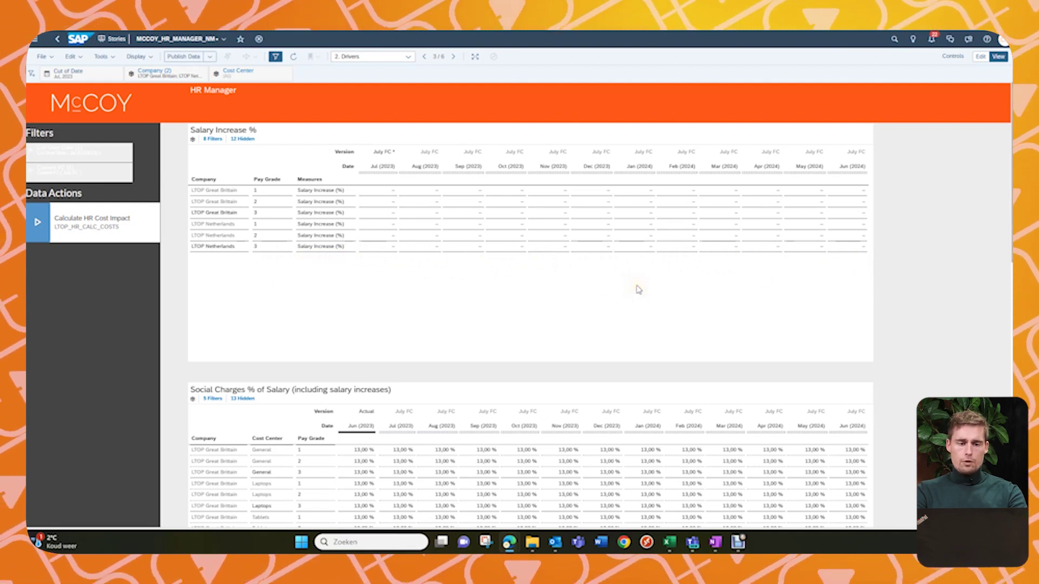
Enter 4 % salary increase for Great Britain and 5 % for all three Netherlands pay grades
click(669, 193)
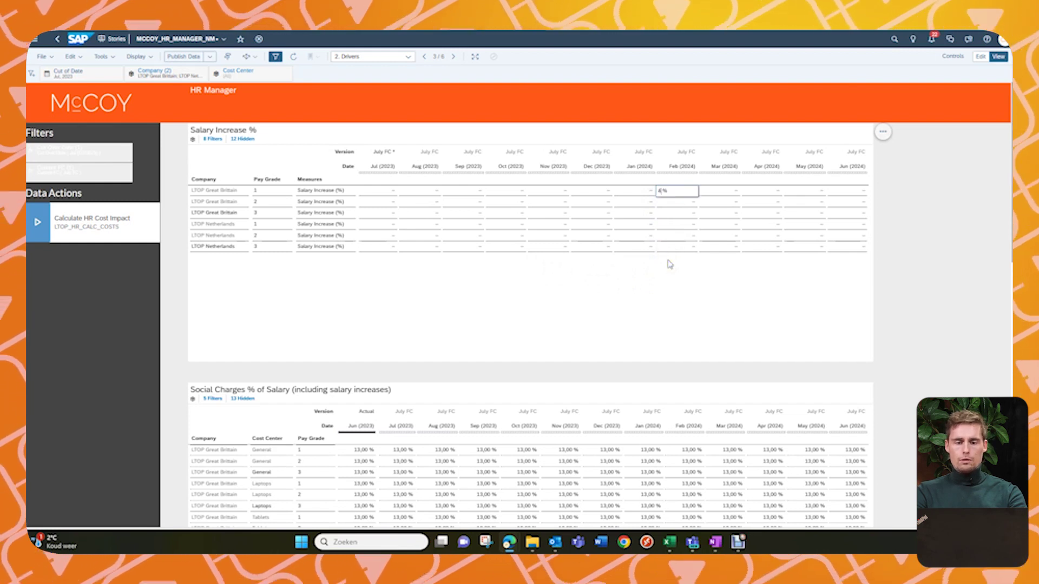
key(Return)
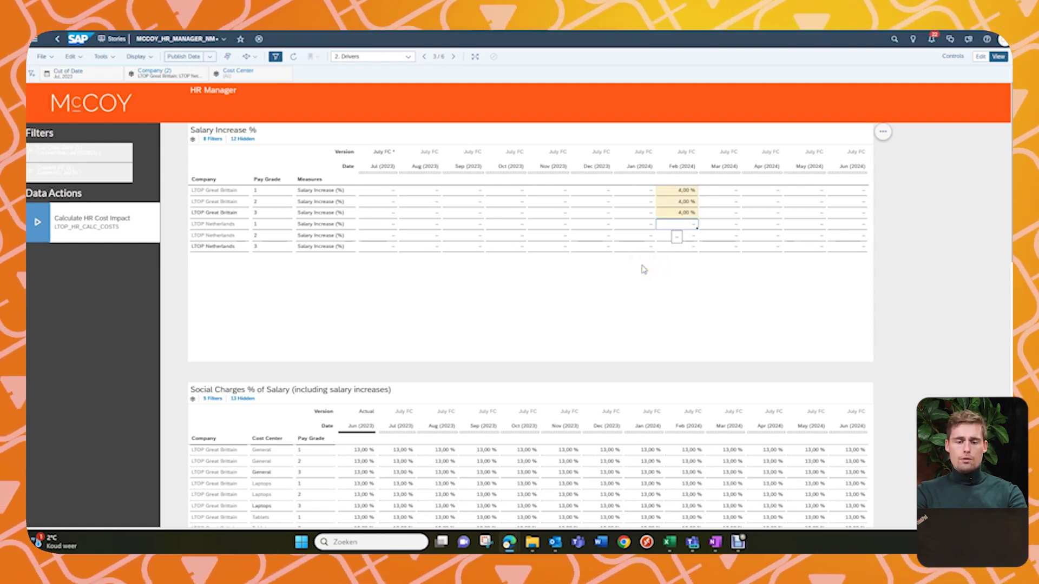
click(623, 225)
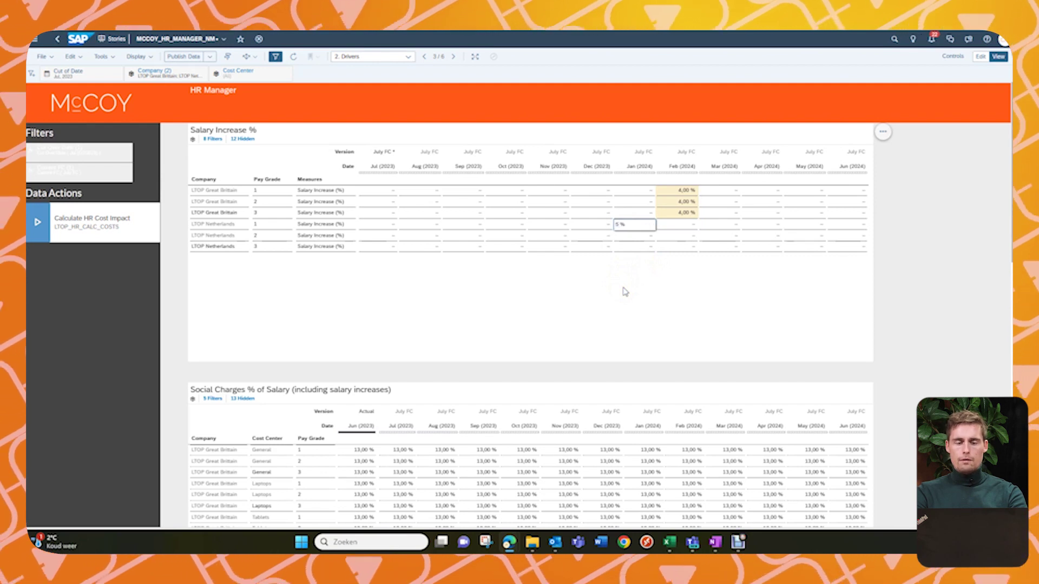
key(Return)
click(651, 229)
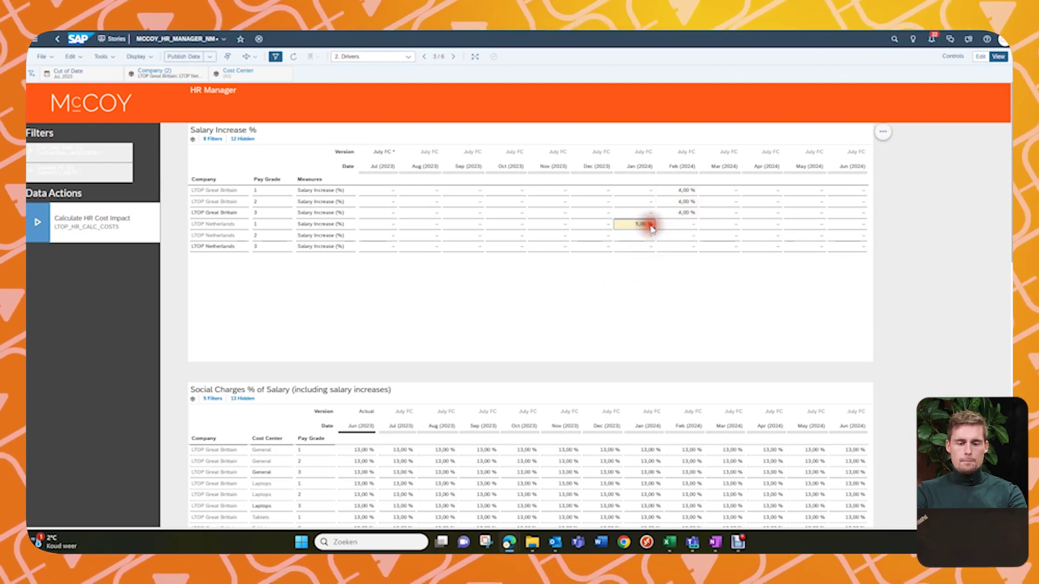
drag(654, 227, 659, 262)
drag(644, 301, 645, 302)
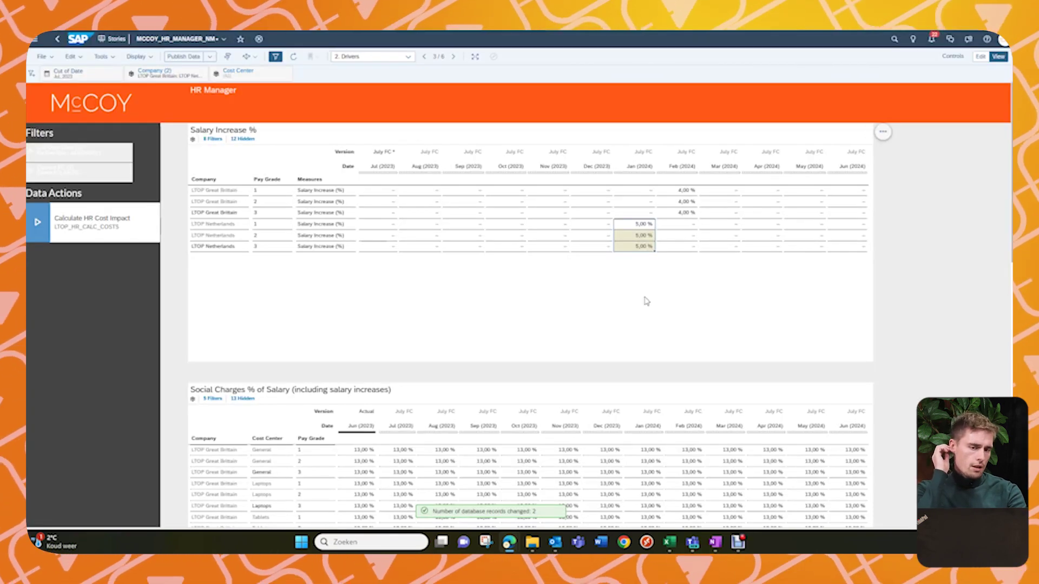
click(645, 298)
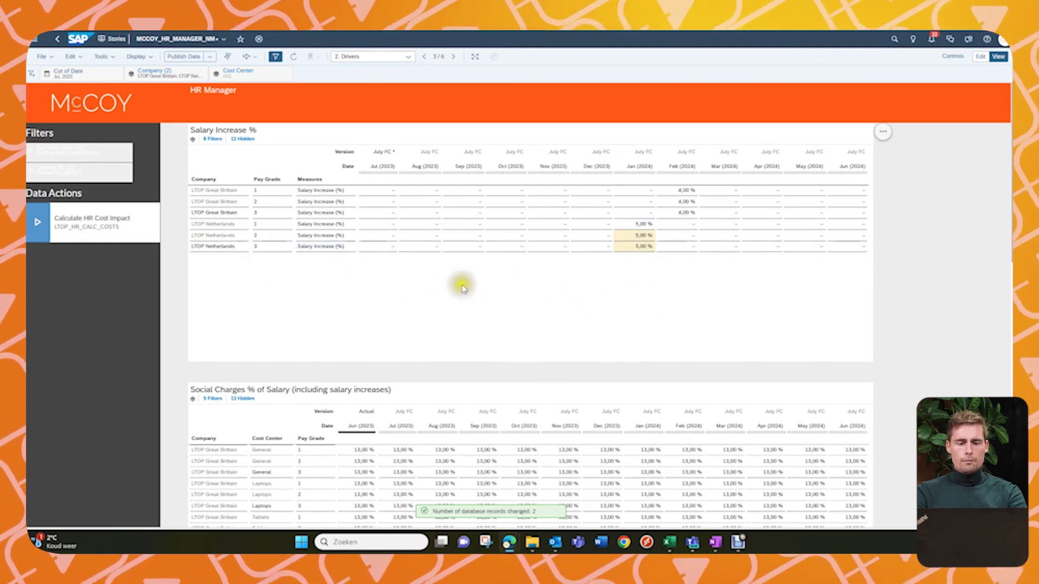
Add a 10 % Sep 2023 salary increase for LTOP Netherlands pay grade 3
click(468, 246)
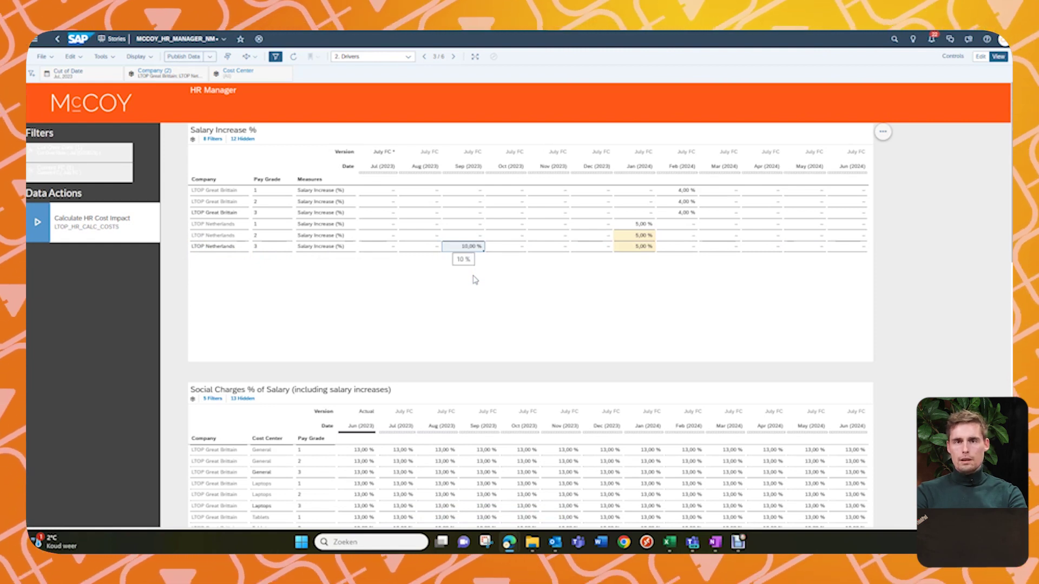
click(499, 292)
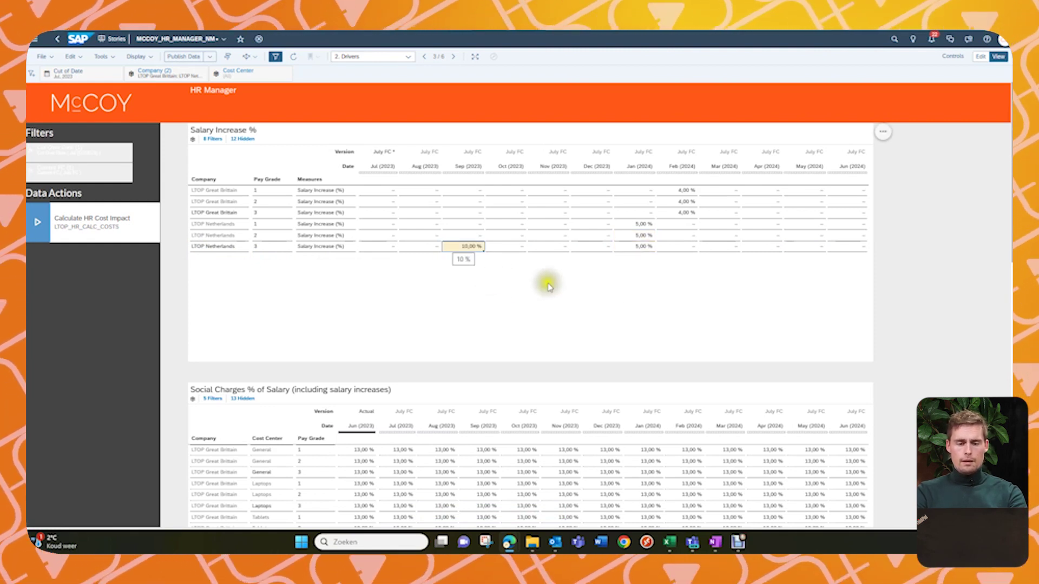
click(902, 295)
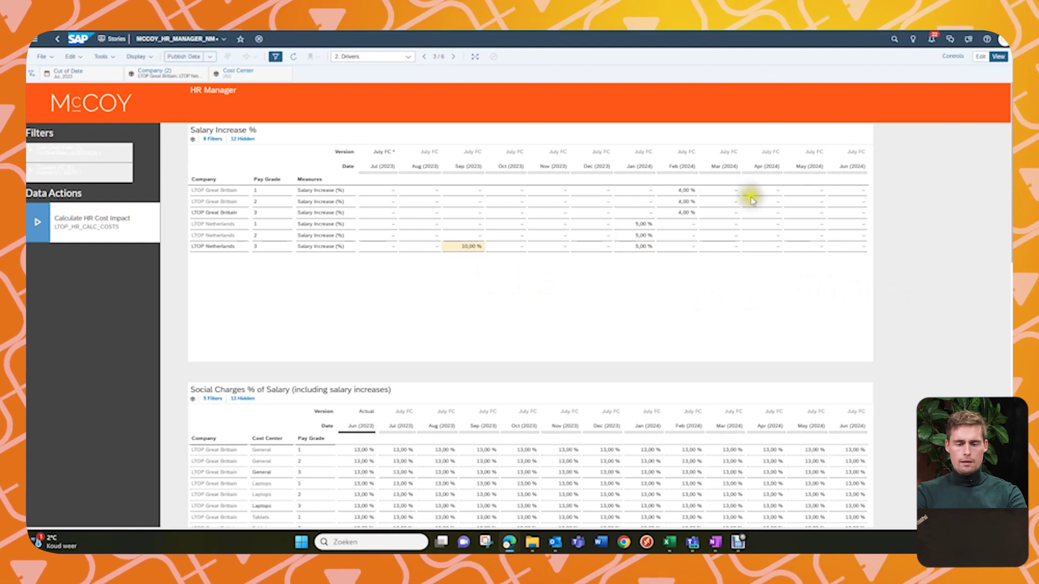
Copy the six Actual Other Costs amounts into the July FC column
scroll(919, 287, down, 5)
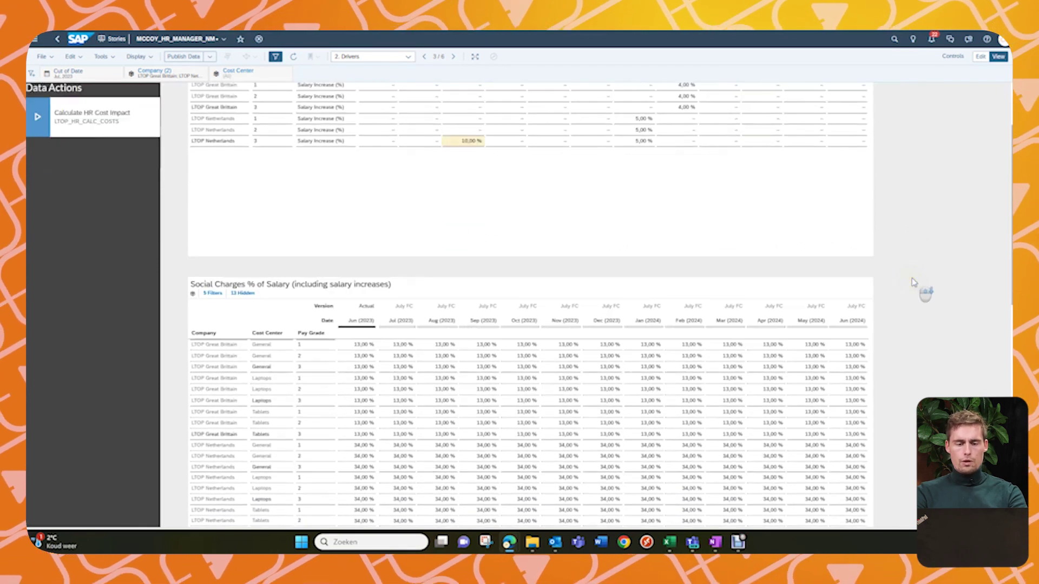
scroll(609, 340, down, 2)
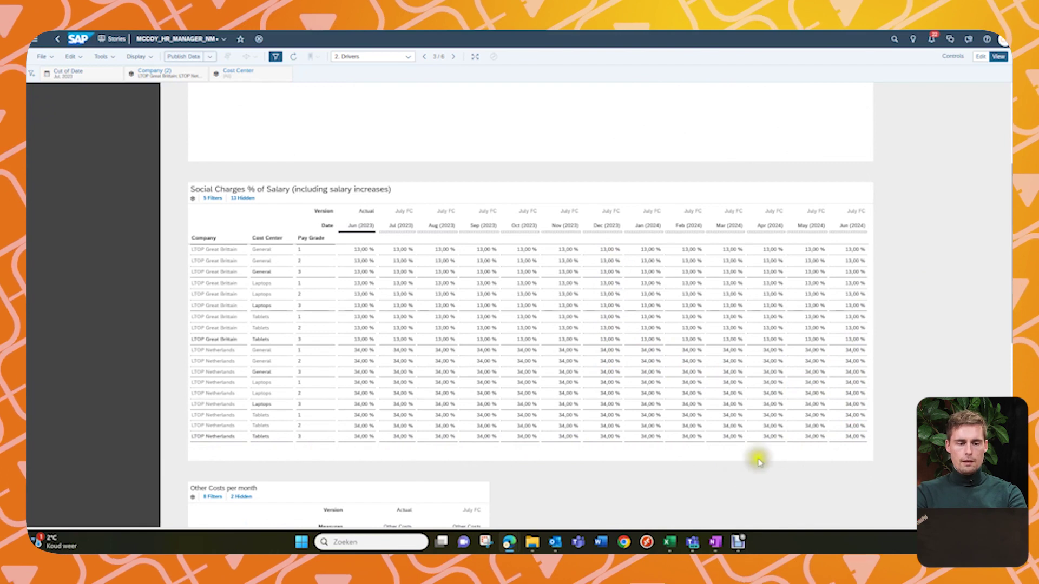
scroll(976, 329, down, 6)
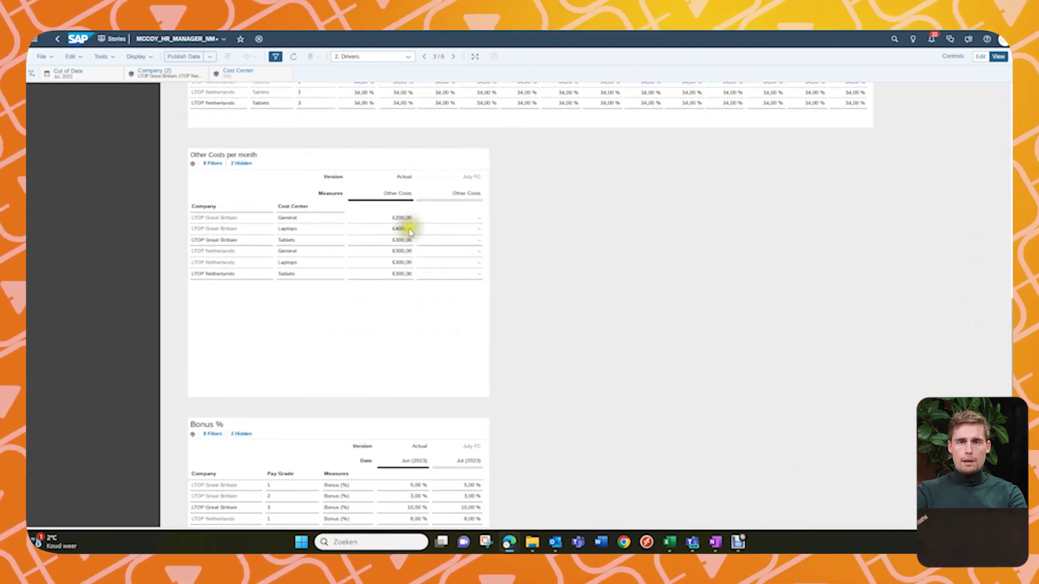
drag(386, 217, 393, 273)
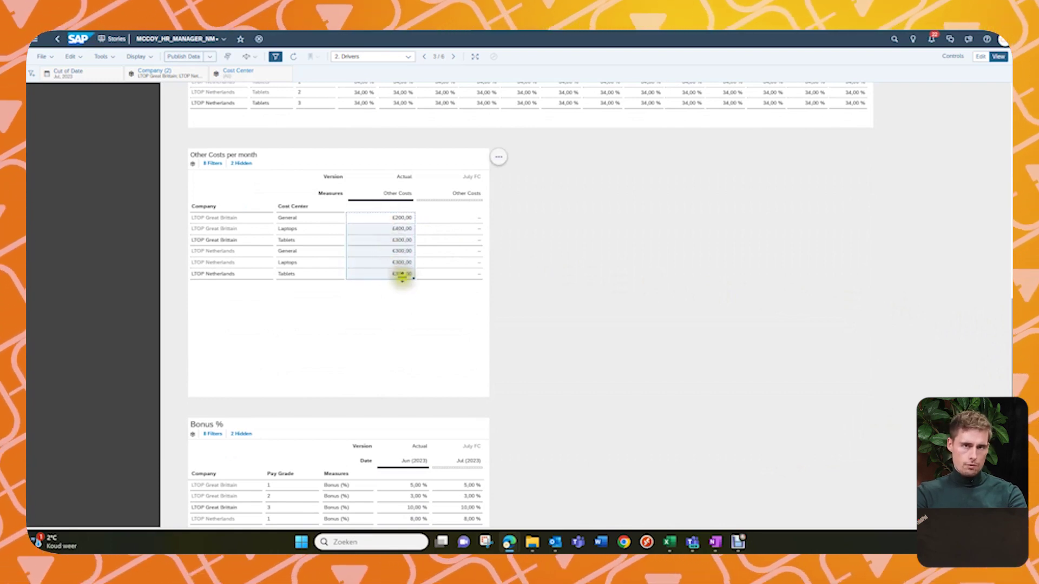
click(466, 219)
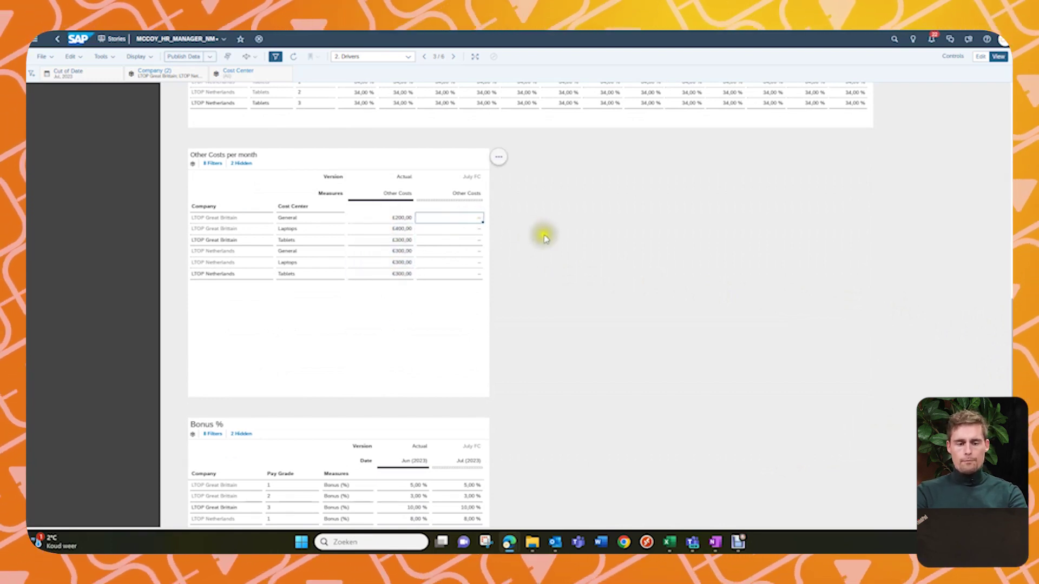
key(ctrl+v)
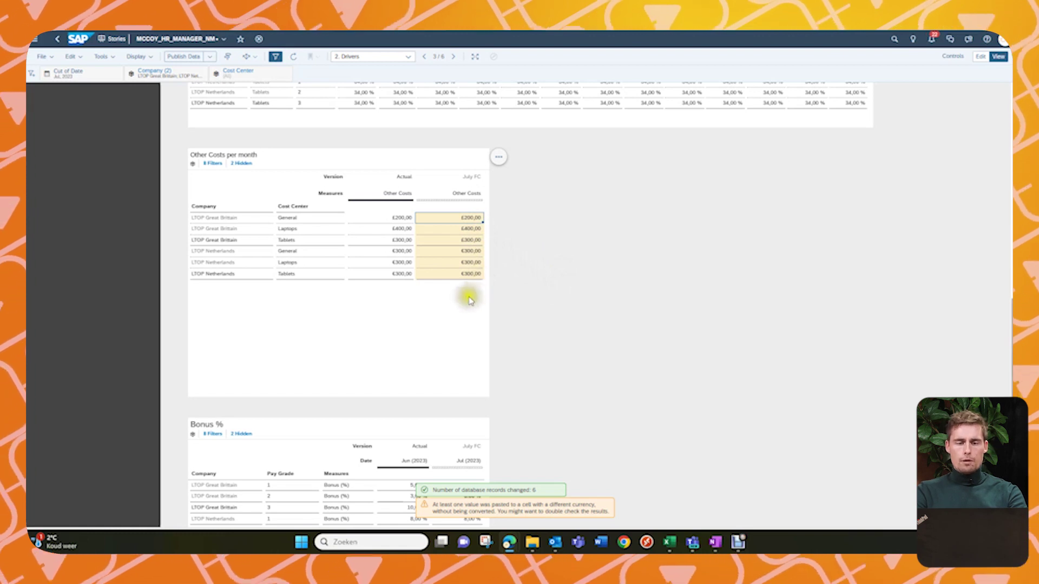
Raise the LTOP Netherlands Tablets July FC cost by 10% to €330,00
click(452, 273)
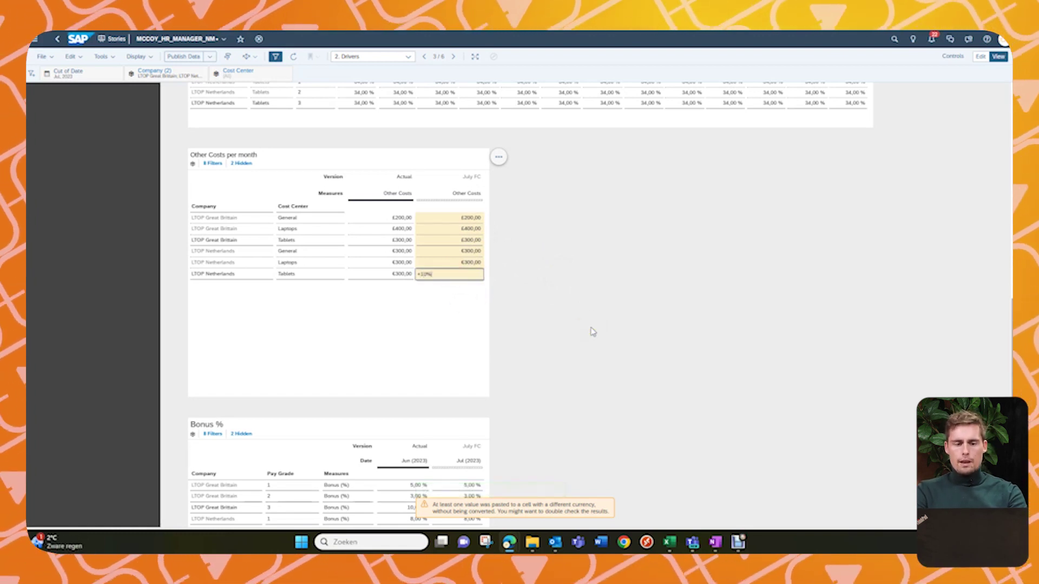
key(Return)
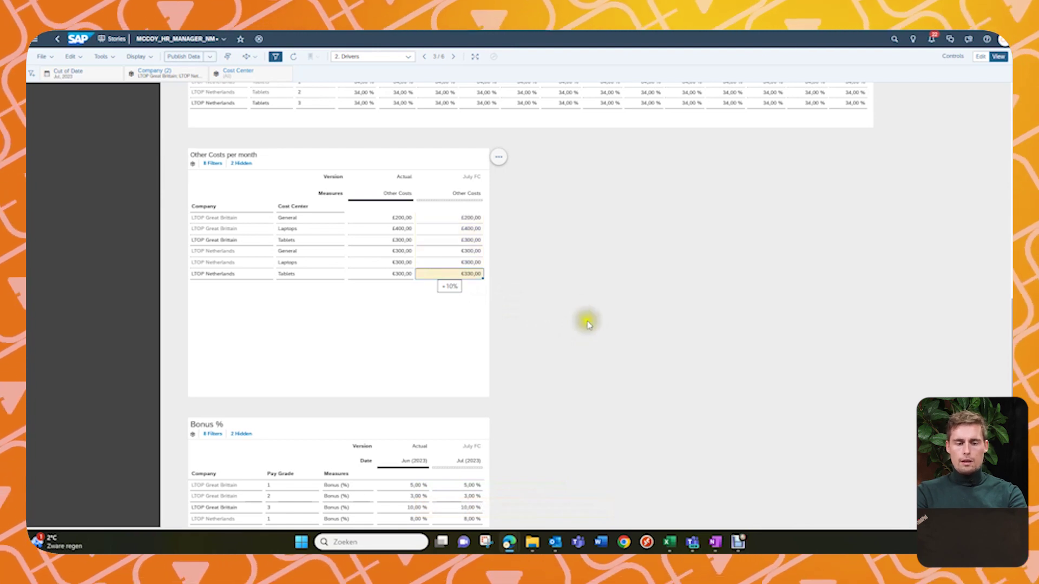
scroll(579, 303, down, 2)
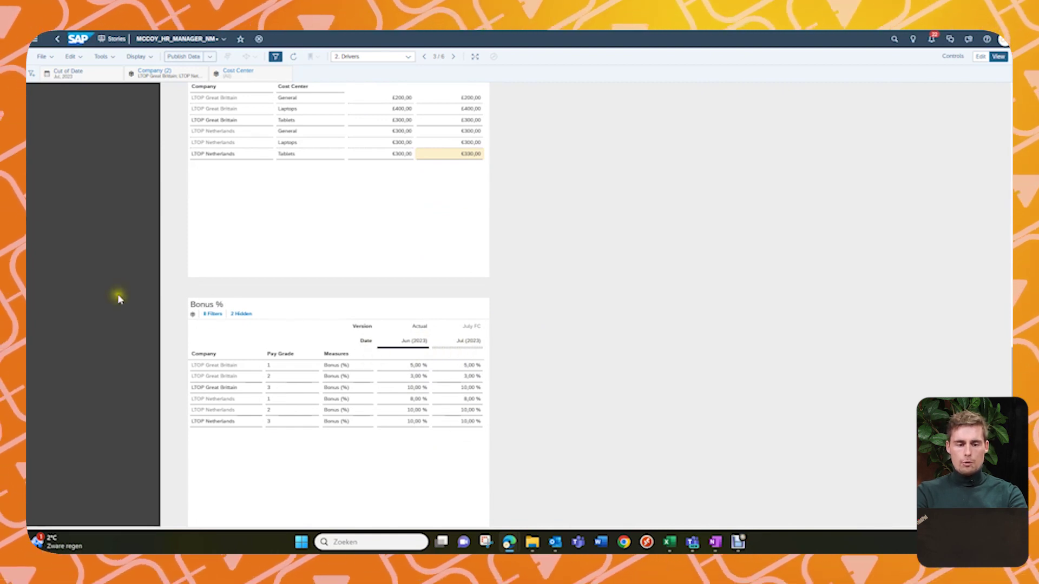
Run the Calculate HR Cost Impact data action with Target Version July FC
scroll(119, 296, up, 6)
scroll(119, 298, up, 3)
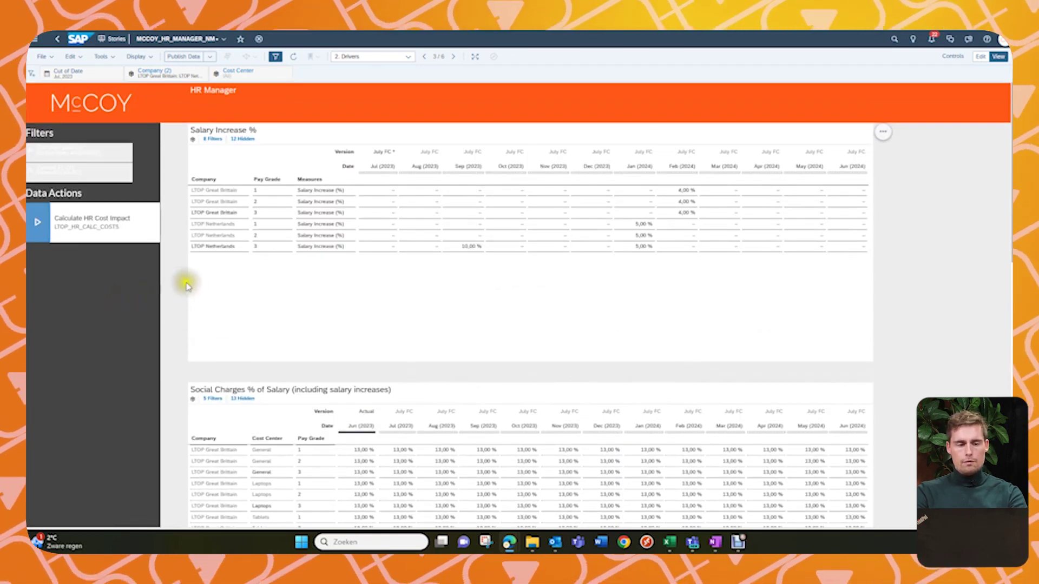
click(38, 226)
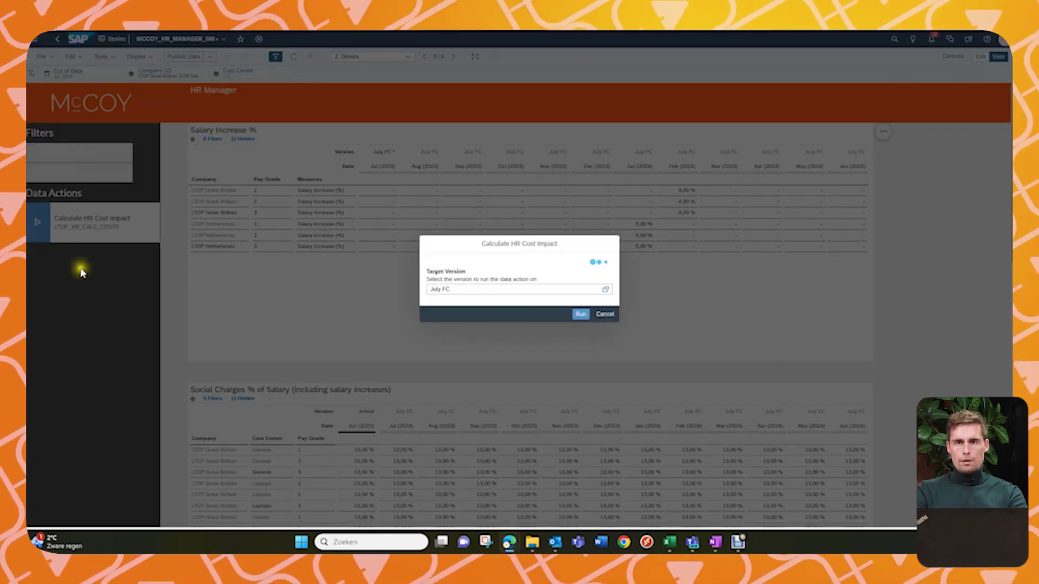
click(581, 315)
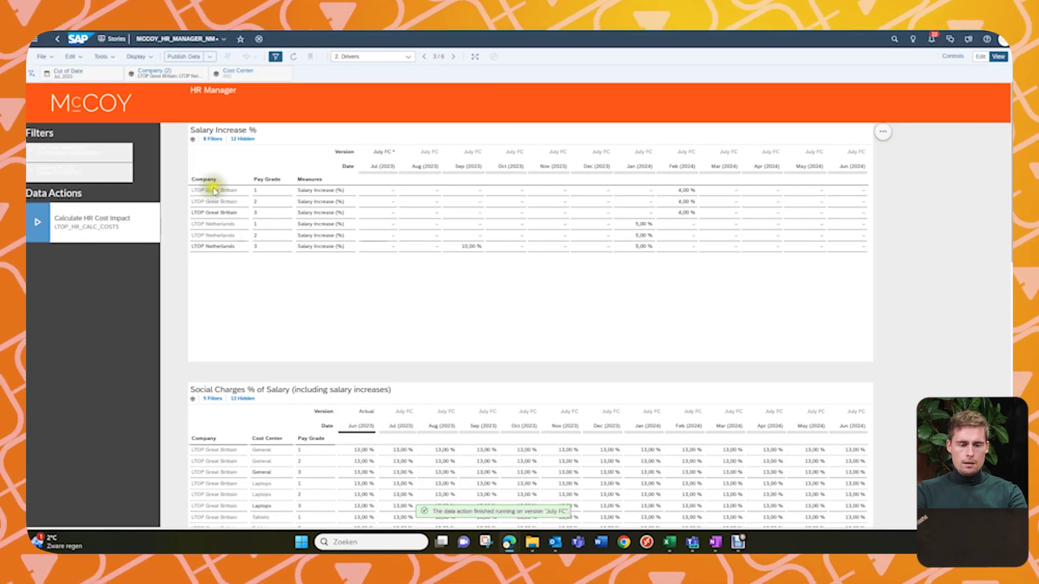
Remove LTOP Great Brittain from the Company filter and move to the 3a. Local Reporting page
click(166, 77)
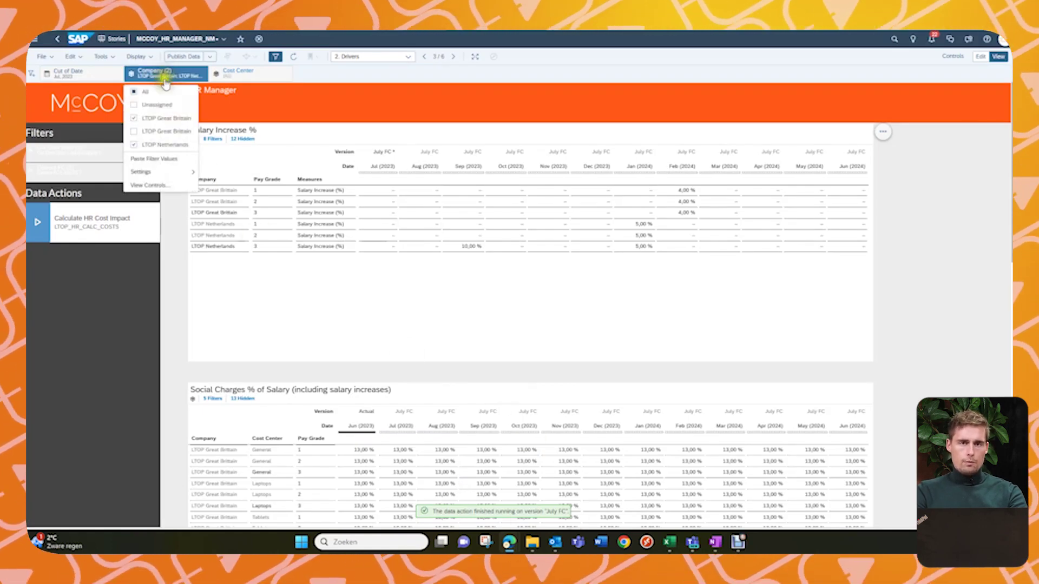
click(155, 118)
click(271, 295)
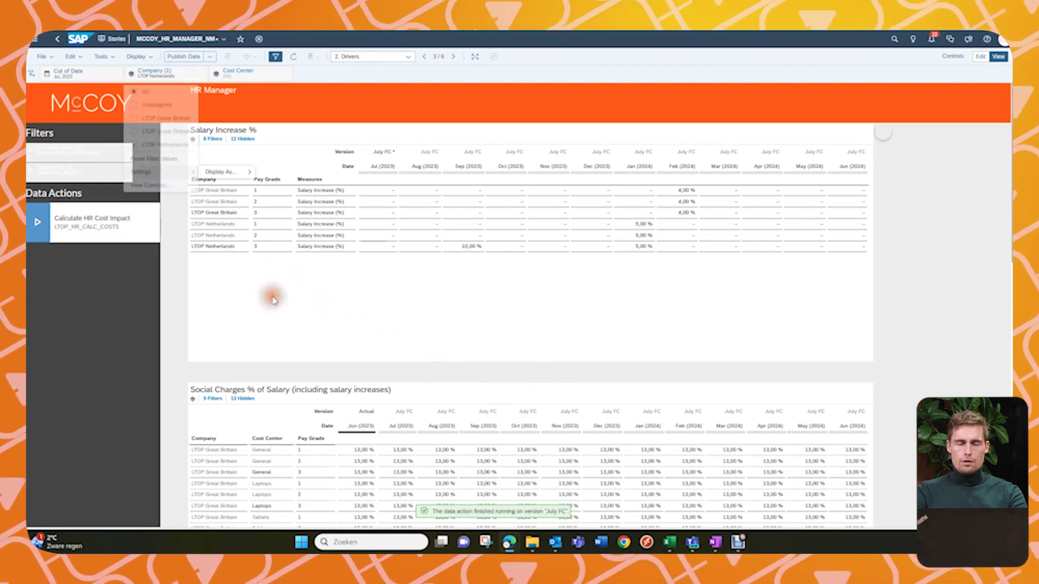
click(452, 58)
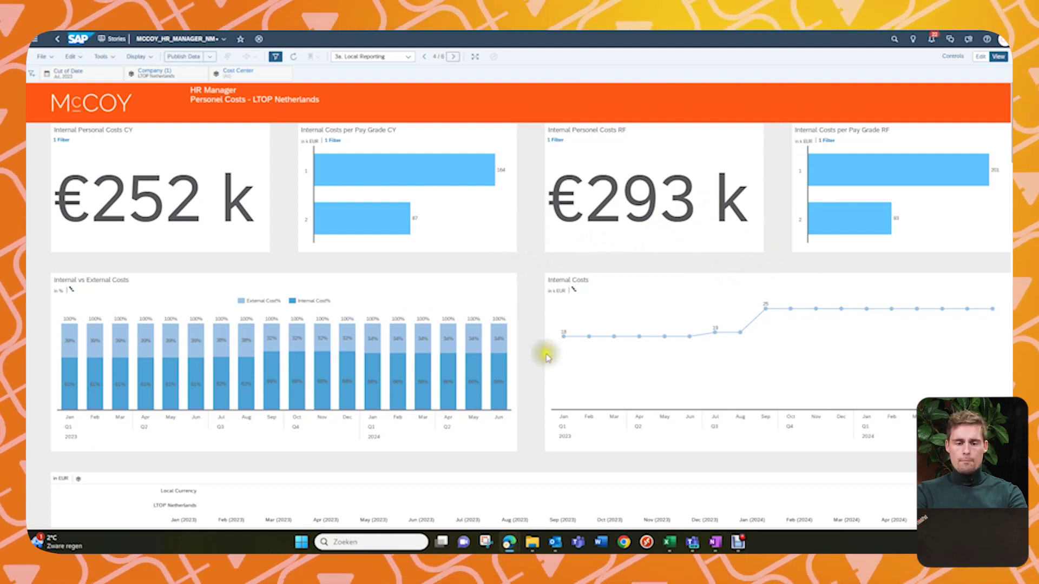
Review the Local Reporting charts and table, then open the story page selector list
scroll(546, 350, down, 1)
scroll(547, 350, down, 1)
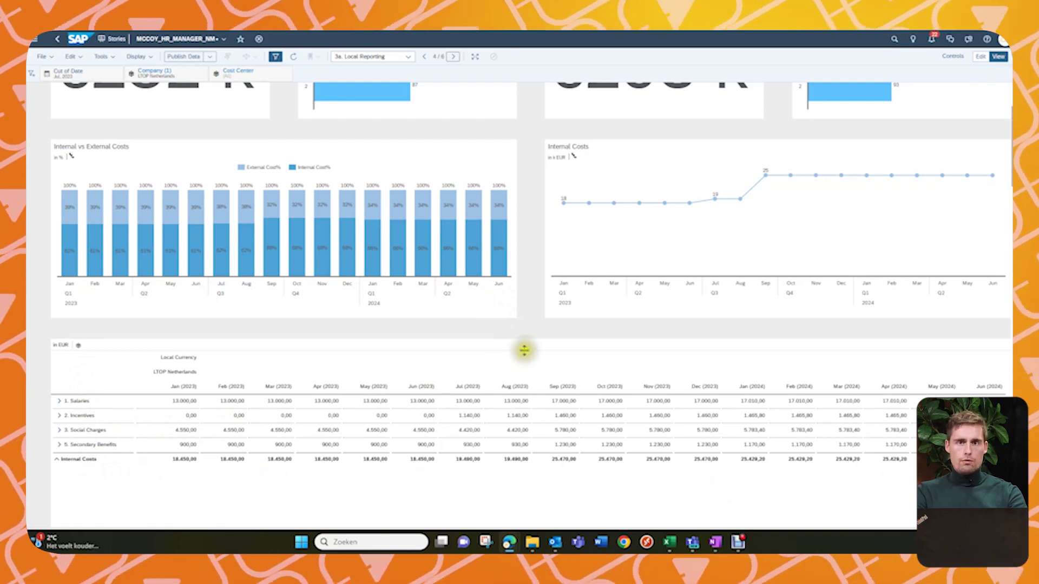
scroll(529, 344, up, 2)
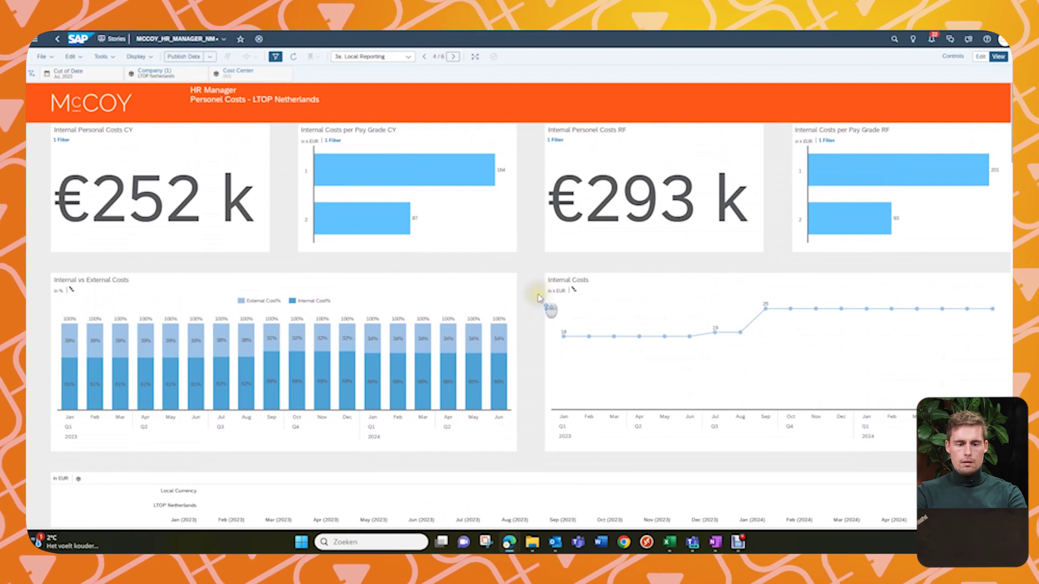
click(406, 57)
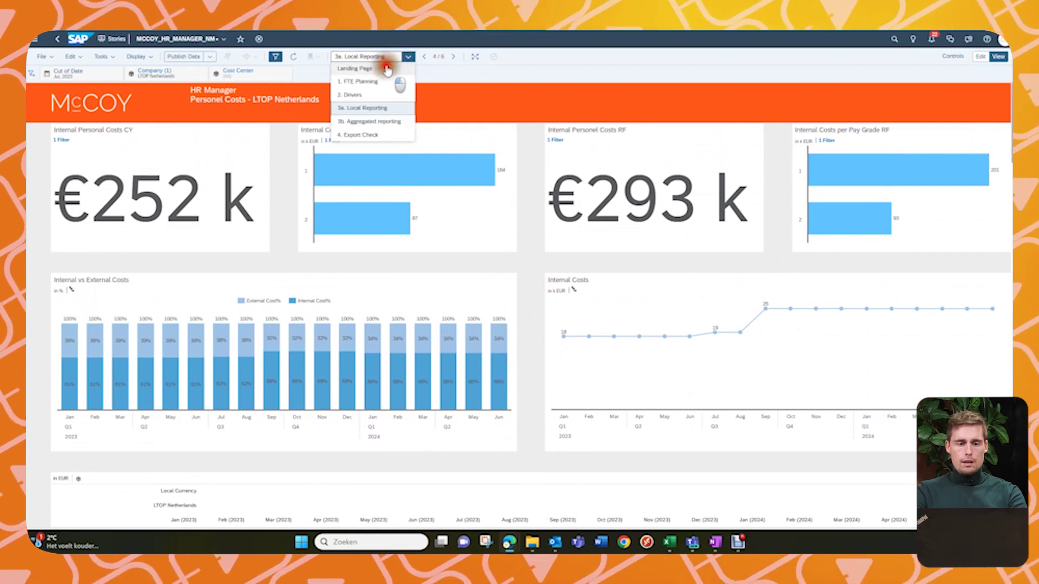